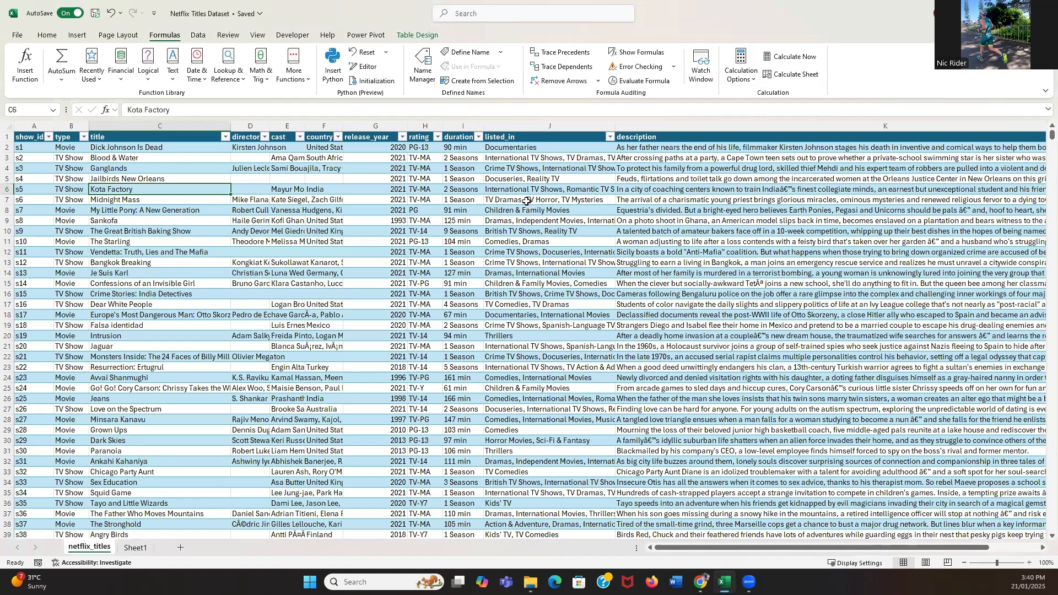
Start an XLOOKUP formula in the first Release Year cell on Sheet1, with that row's Movies entry as the lookup value.
{"action": "left_click", "coordinate": [44, 32]}
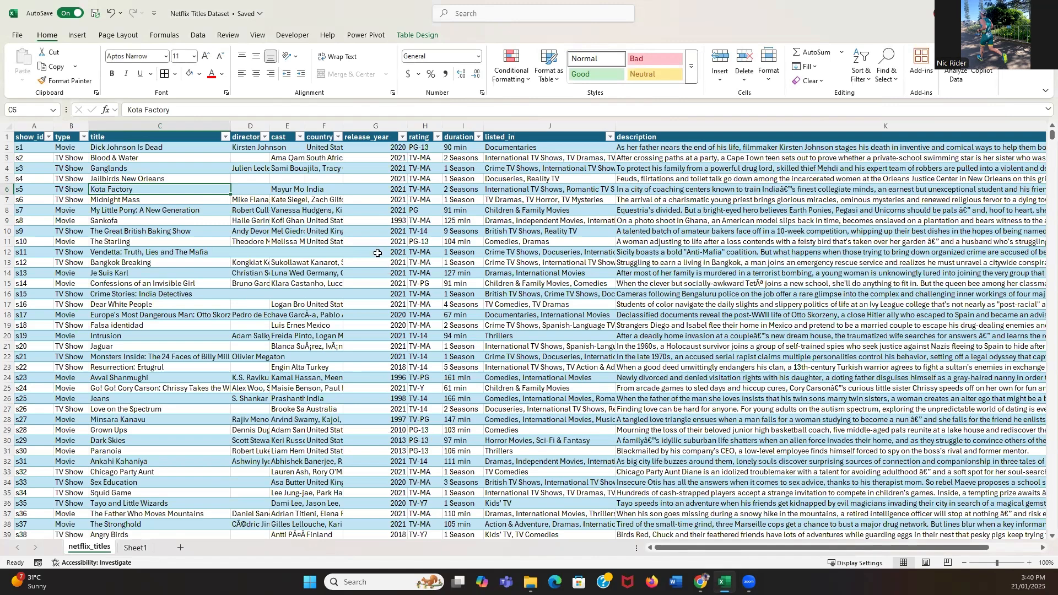
{"action": "left_click", "coordinate": [135, 548]}
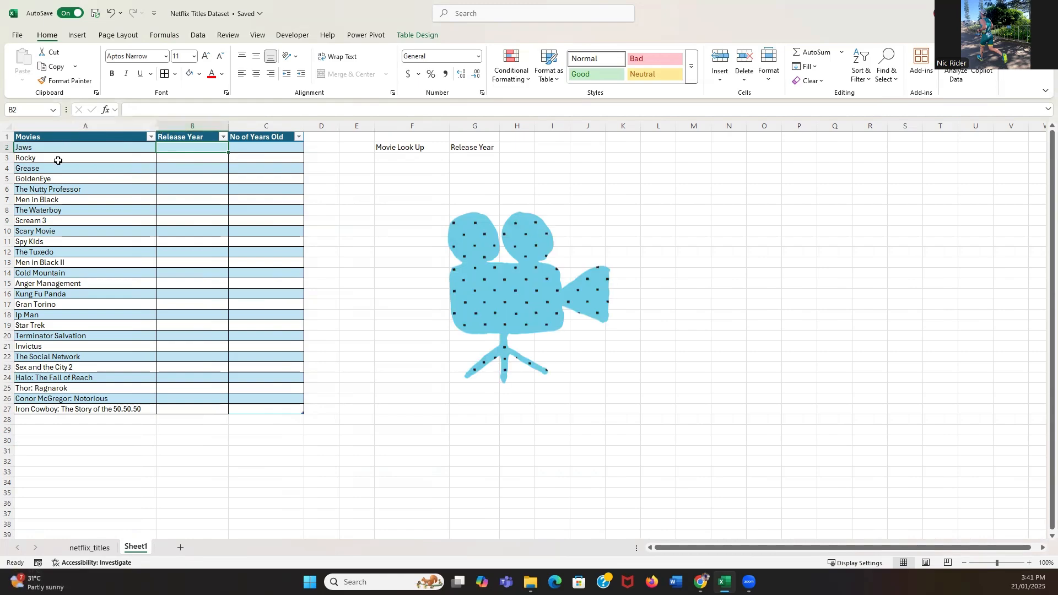
{"action": "left_click", "coordinate": [88, 547]}
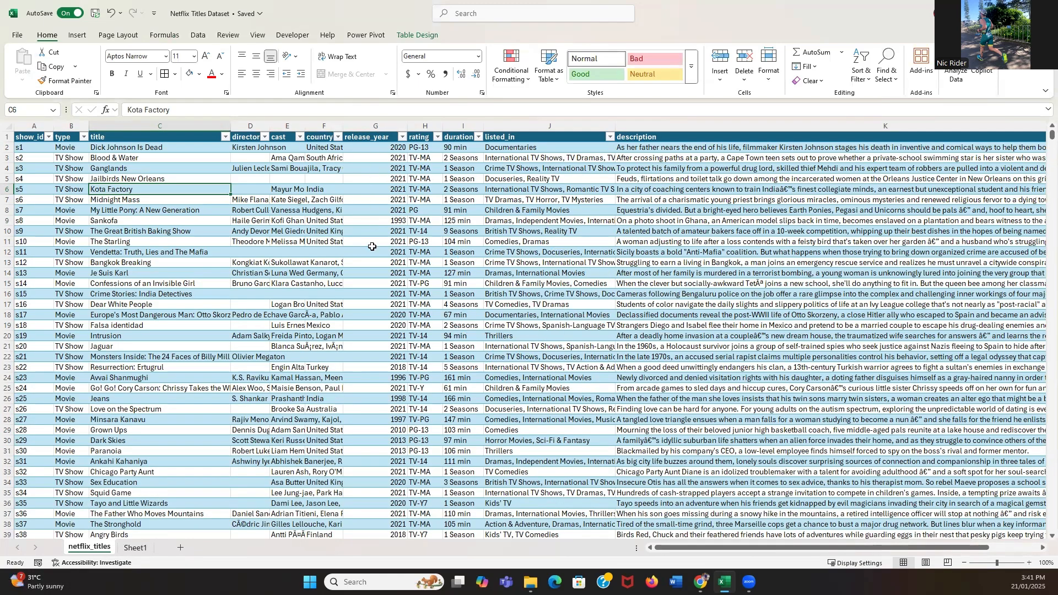
{"action": "left_click", "coordinate": [137, 548]}
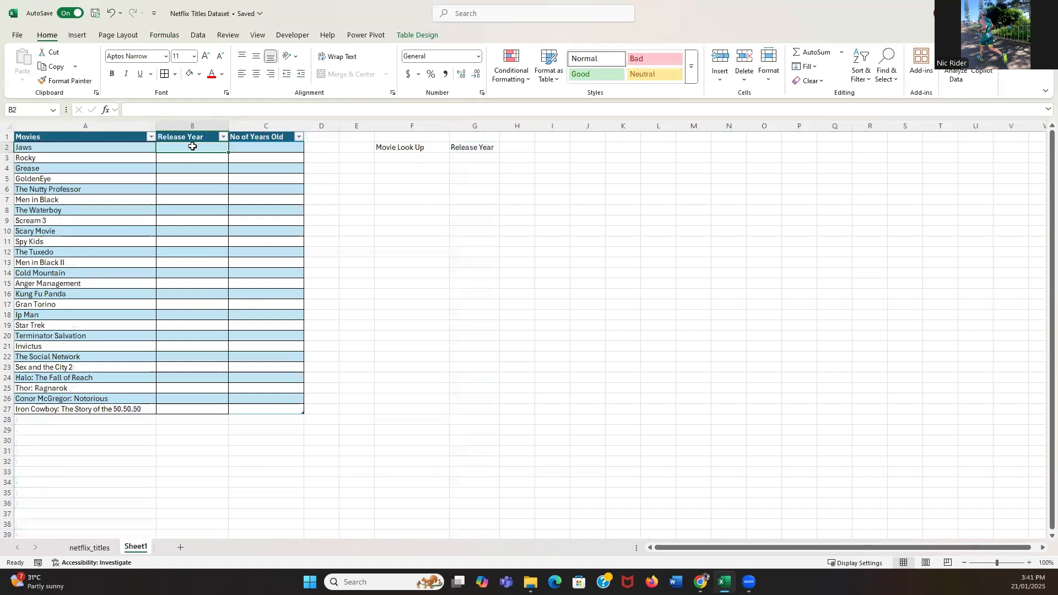
{"action": "type", "text": "=xloo"}
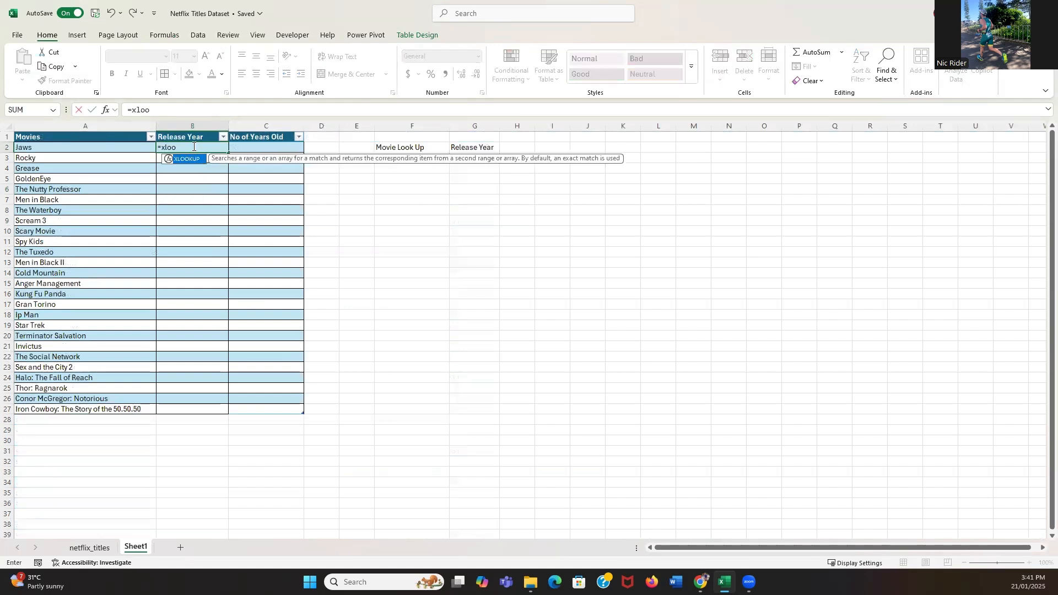
{"action": "double_click", "coordinate": [189, 157]}
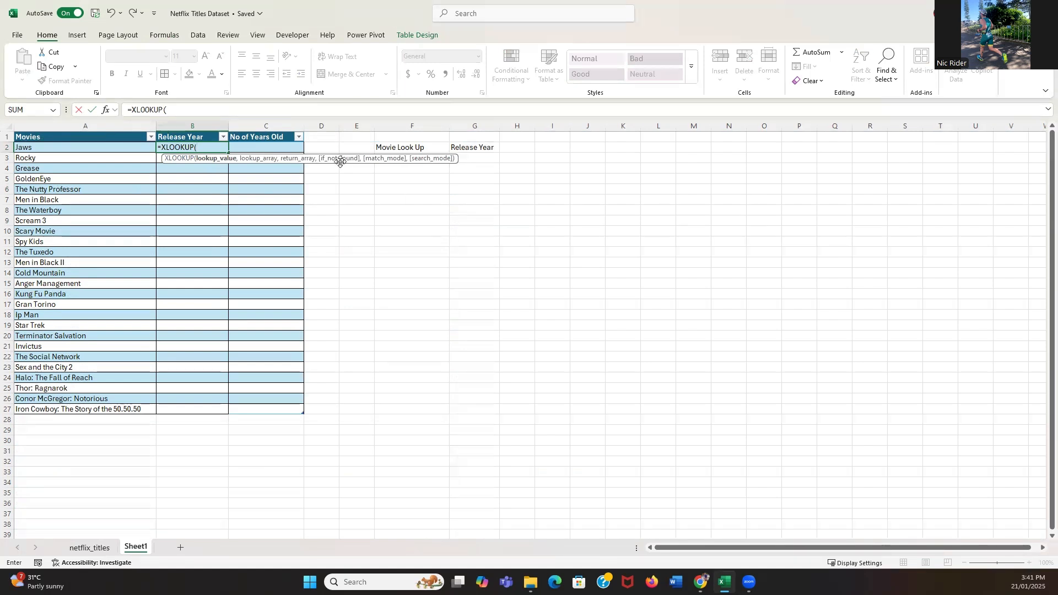
{"action": "left_click", "coordinate": [93, 147]}
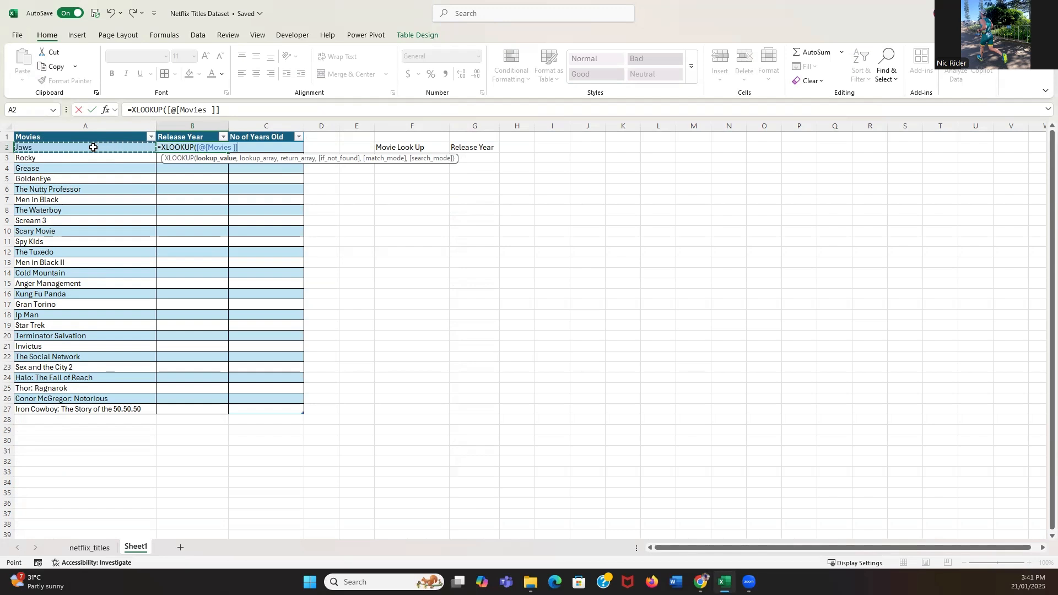
{"action": "type", "text": ","}
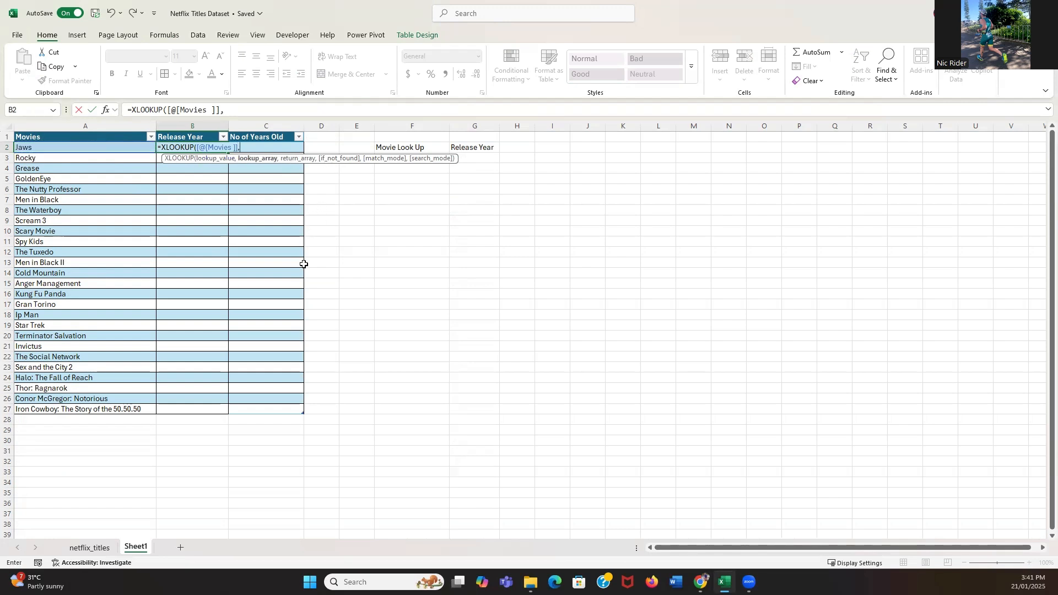
Complete the XLOOKUP with netflix_titles column C (title) as the lookup array and column G (release_year) as the return array.
{"action": "left_click", "coordinate": [95, 547]}
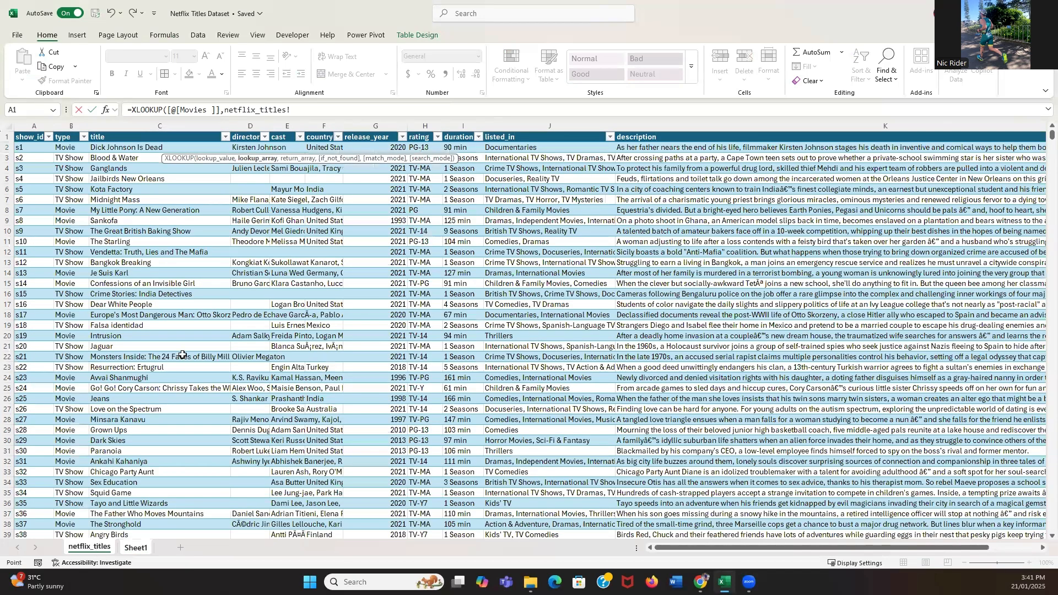
{"action": "left_click", "coordinate": [135, 124]}
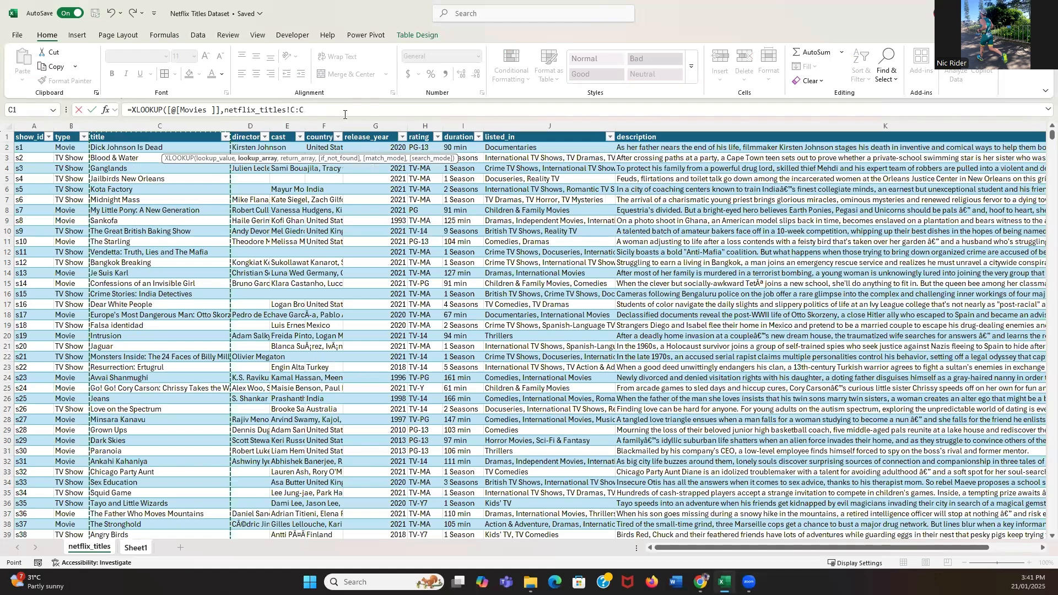
{"action": "left_click", "coordinate": [340, 110]}
{"action": "type", "text": ","}
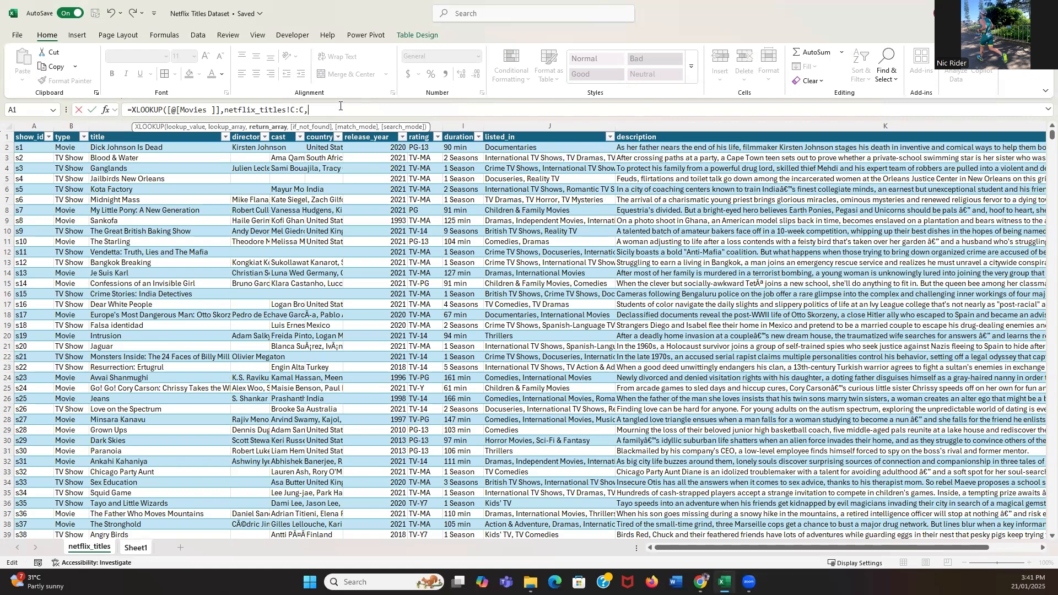
{"action": "left_click_drag", "start_coordinate": [386, 128], "coordinate": [664, 99]}
{"action": "left_click", "coordinate": [357, 123]}
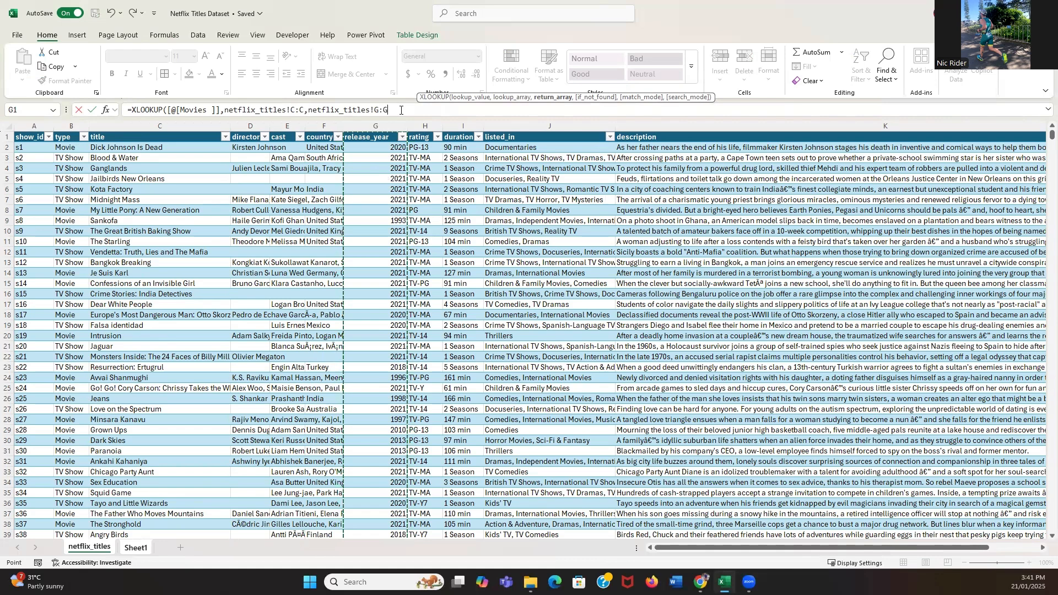
{"action": "type", "text": ")"}
{"action": "key", "text": "Return"}
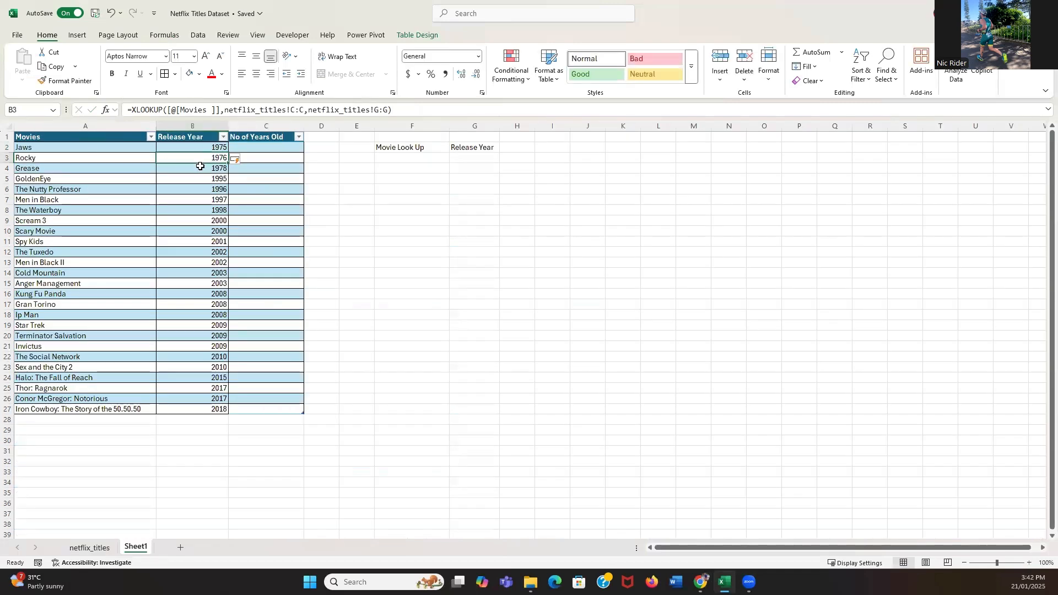
{"action": "left_click", "coordinate": [544, 326]}
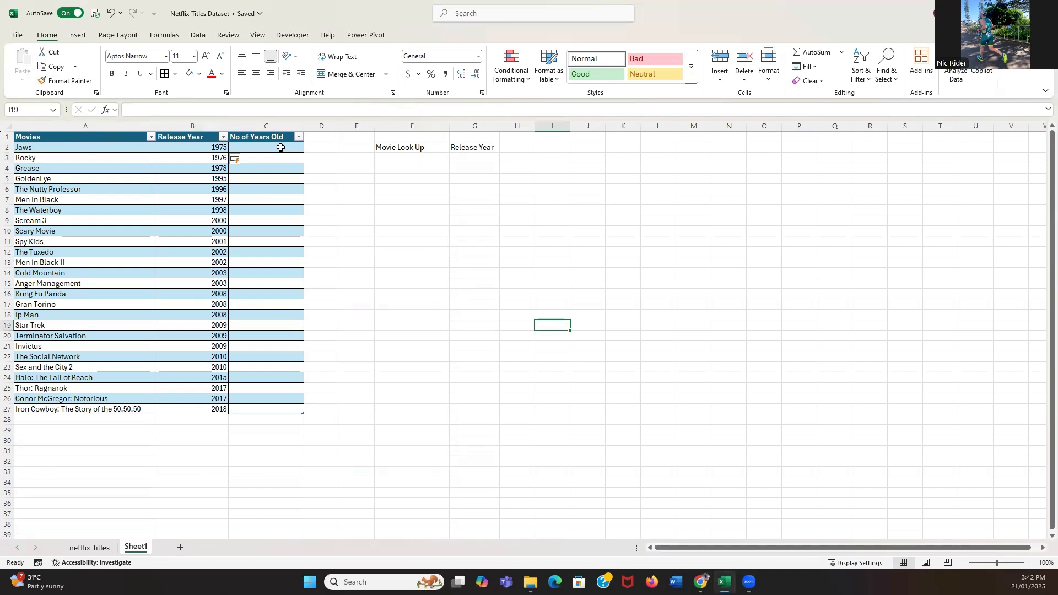
Enter =YEAR(TODAY()) in the first No of Years Old cell so the current year fills the column.
{"action": "left_click", "coordinate": [281, 148]}
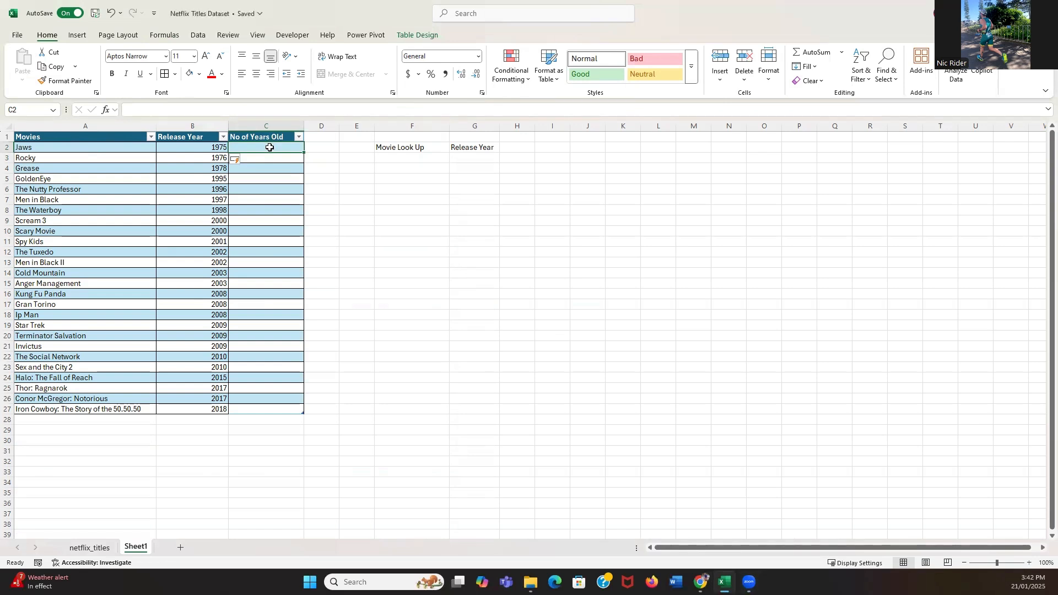
{"action": "left_click", "coordinate": [428, 196]}
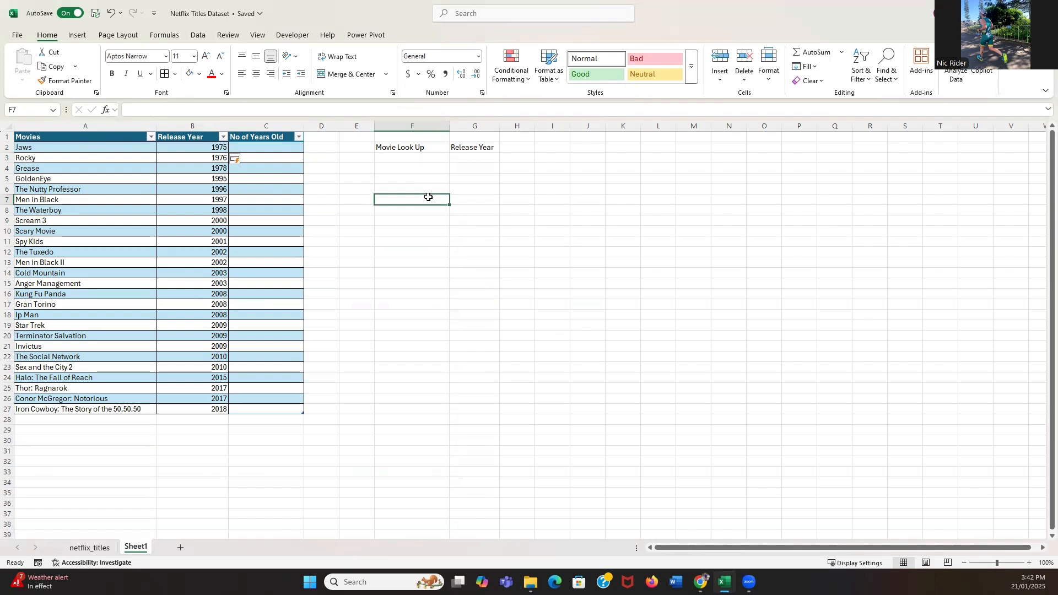
{"action": "left_click", "coordinate": [276, 137]}
{"action": "left_click", "coordinate": [271, 146]}
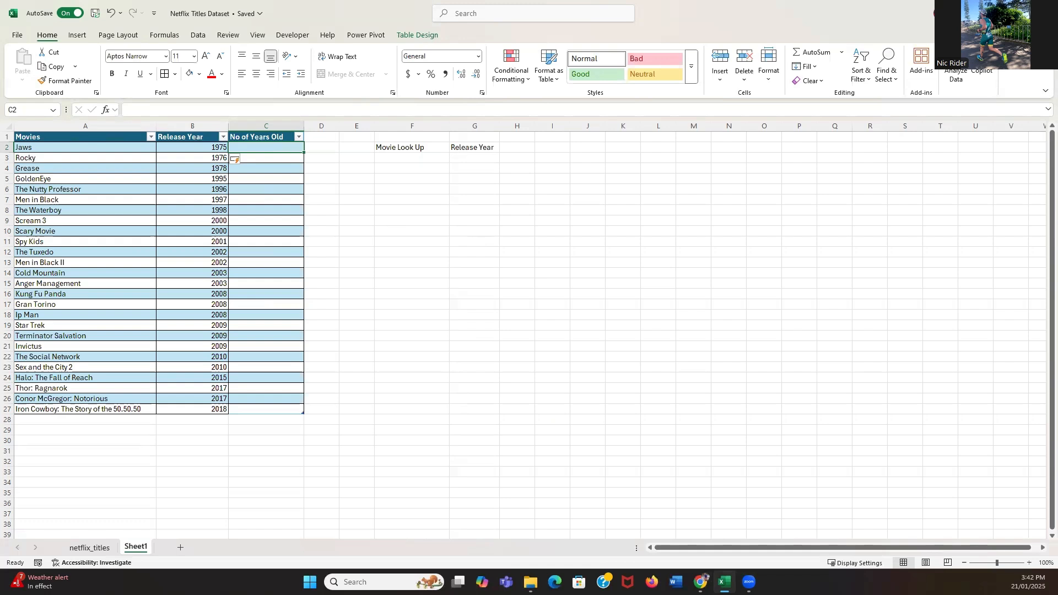
{"action": "double_click", "coordinate": [266, 146]}
{"action": "type", "text": "=year"}
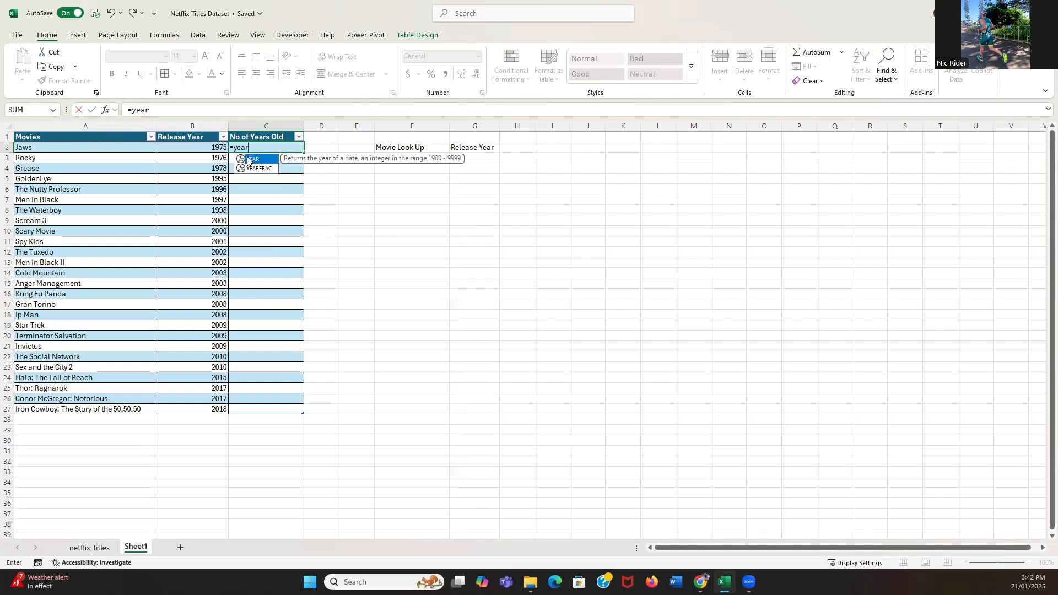
{"action": "double_click", "coordinate": [248, 158]}
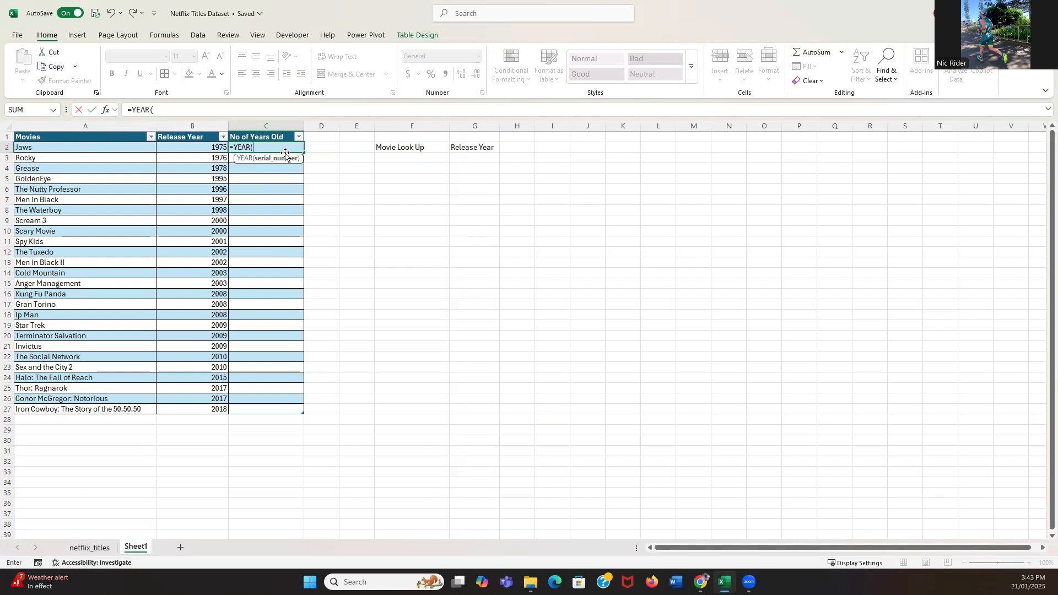
{"action": "type", "text": "Today"}
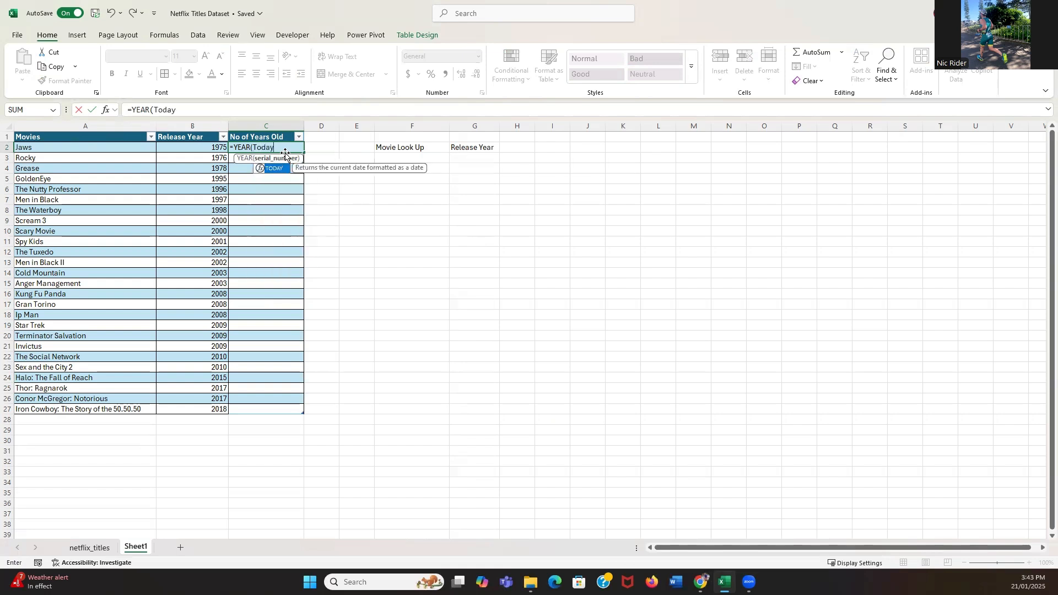
{"action": "double_click", "coordinate": [281, 169]}
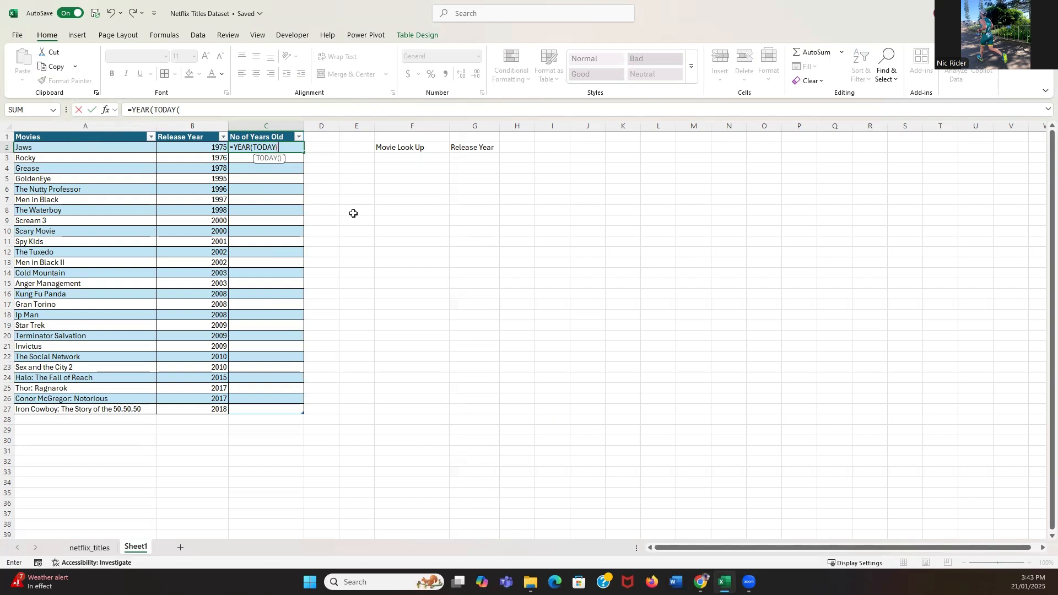
{"action": "type", "text": "))"}
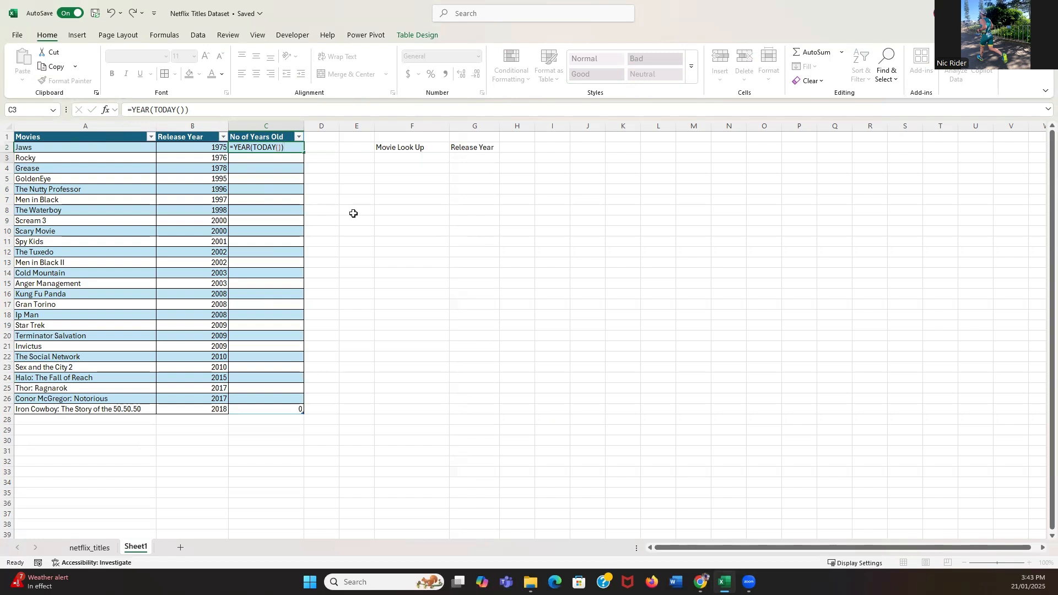
{"action": "key", "text": "Return"}
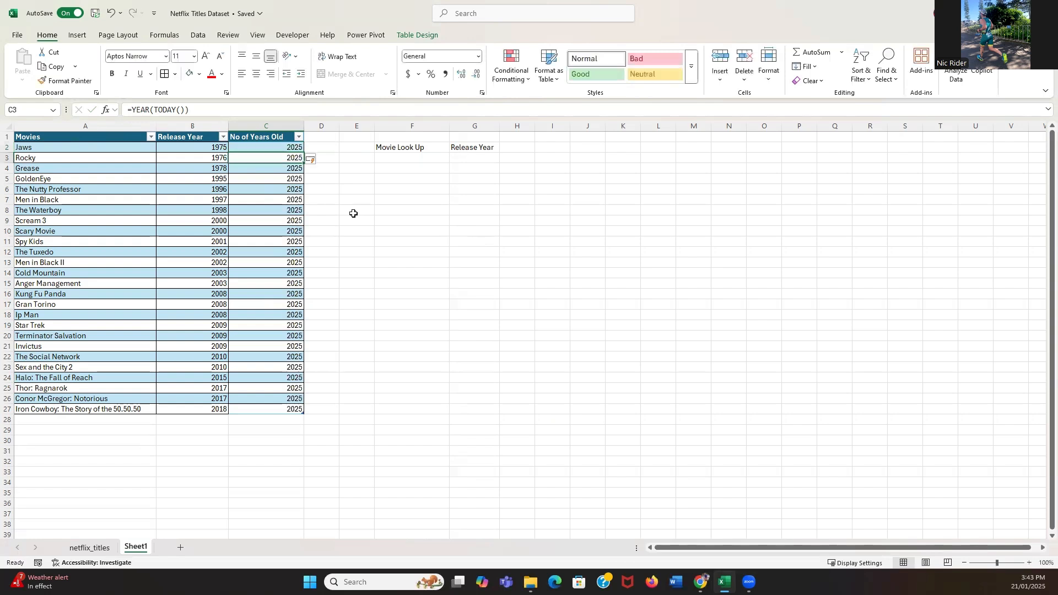
Extend the formula in C2 to subtract the row's Release Year, giving =YEAR(TODAY())-[@[Release Year]].
{"action": "left_click", "coordinate": [287, 144]}
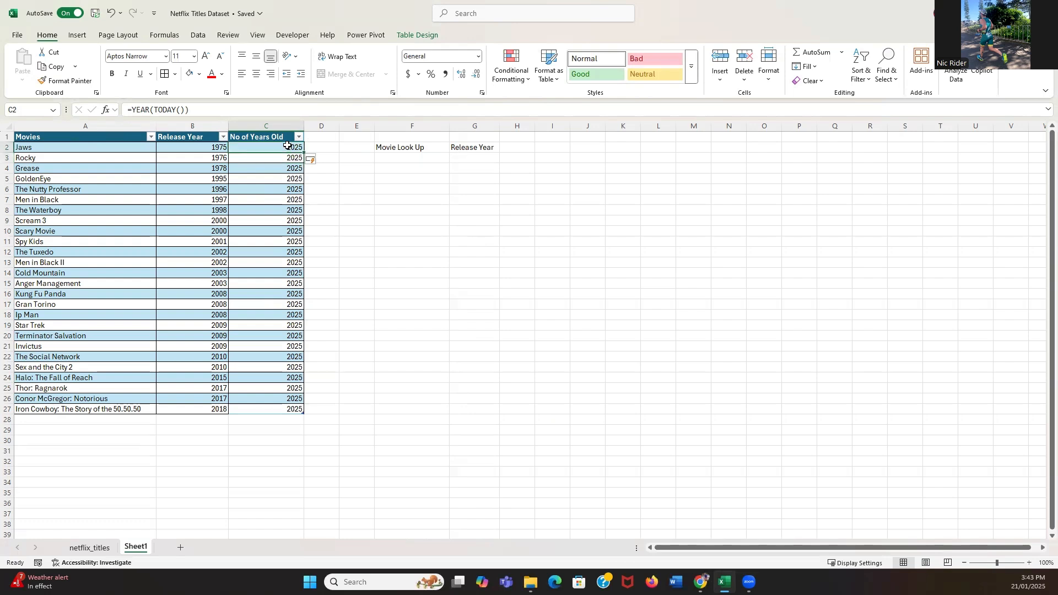
{"action": "left_click", "coordinate": [214, 109]}
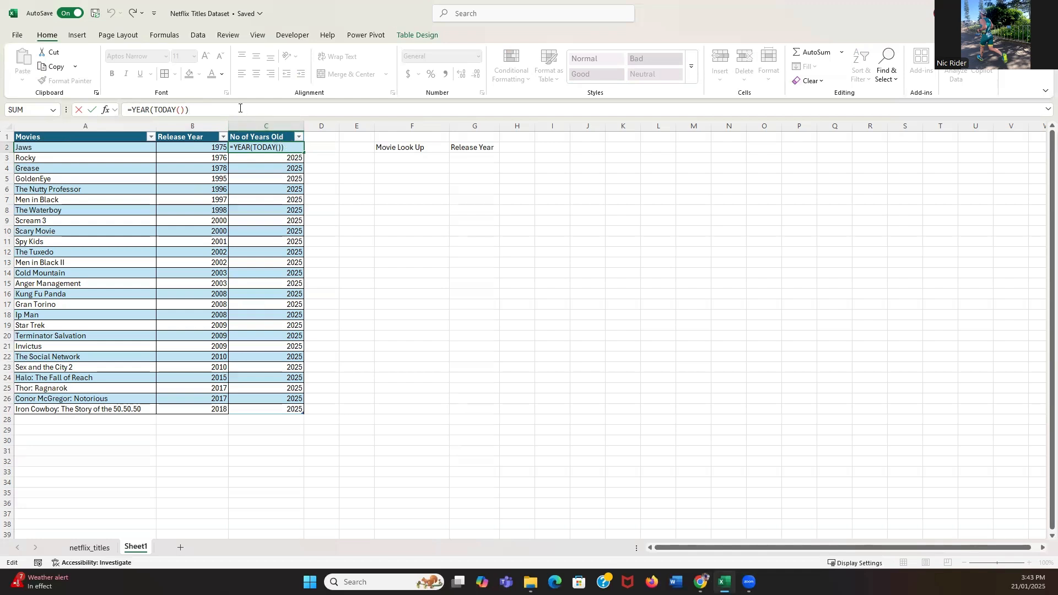
{"action": "type", "text": "-"}
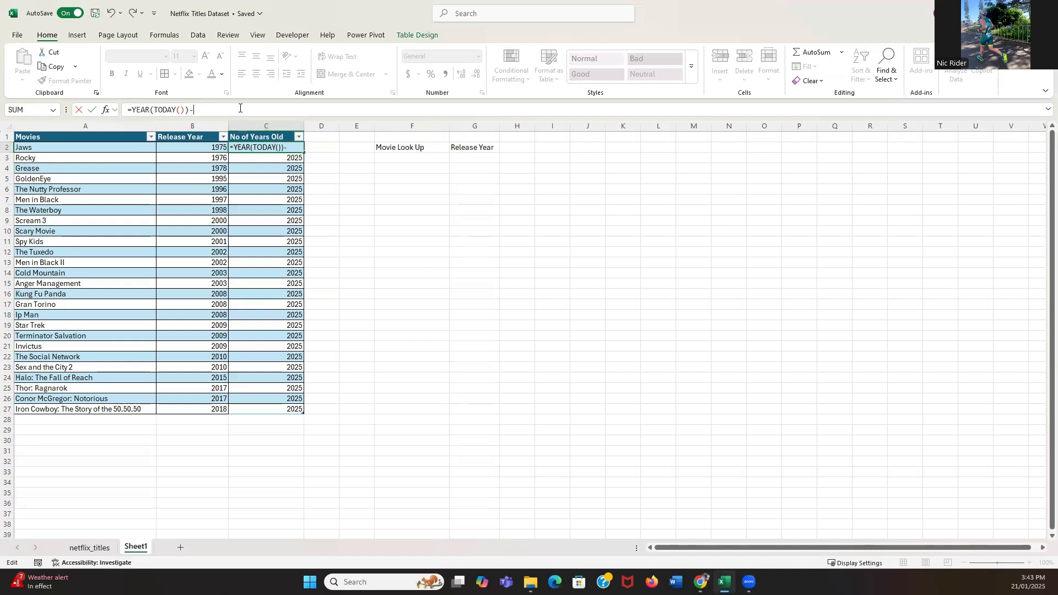
{"action": "left_click", "coordinate": [209, 147]}
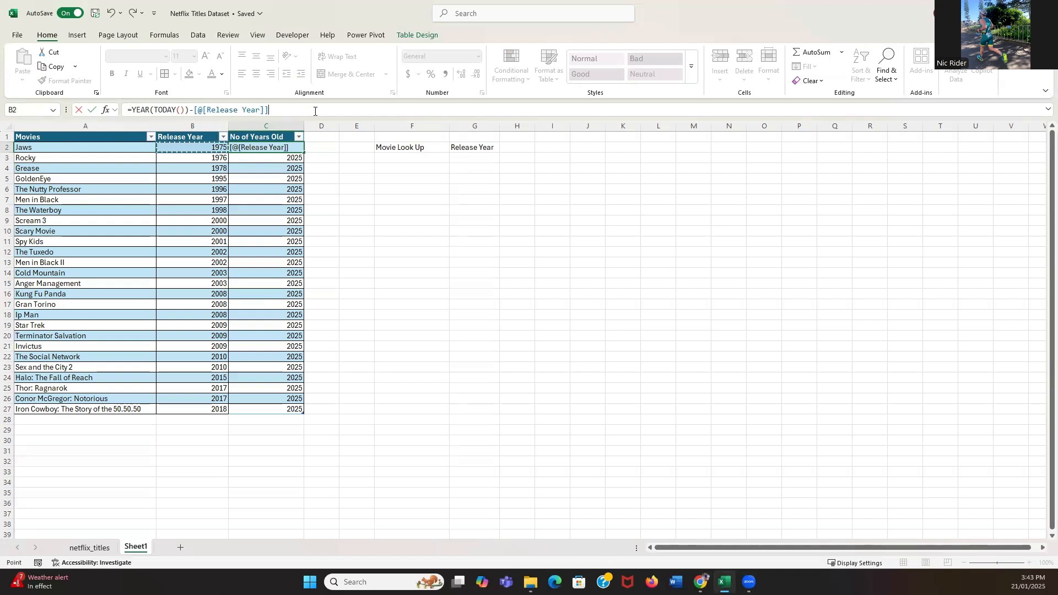
{"action": "key", "text": "Return"}
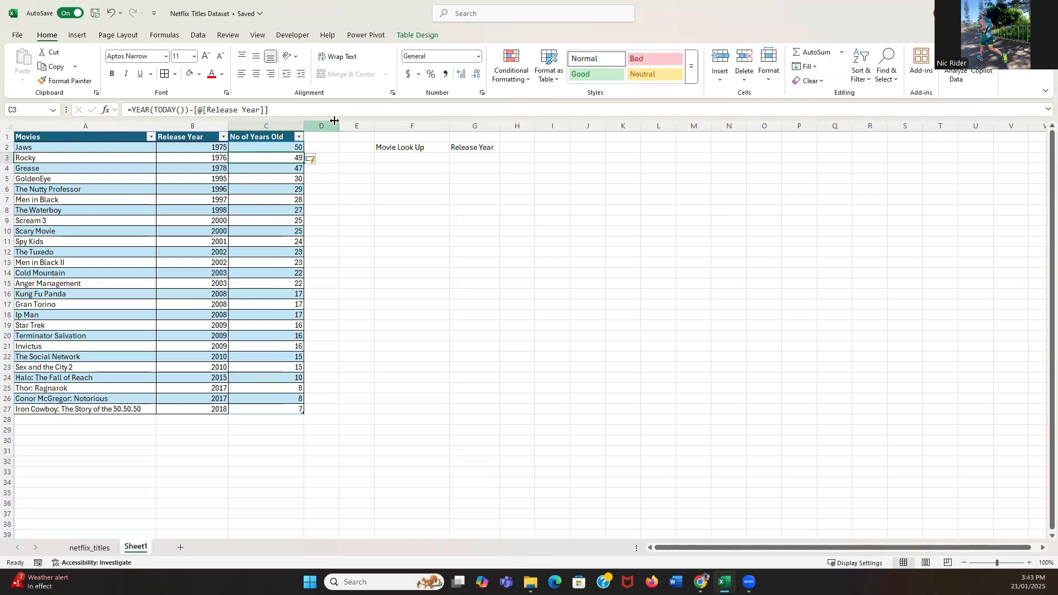
Sort the movie table by No of Years Old from largest to smallest.
{"action": "left_click", "coordinate": [298, 136]}
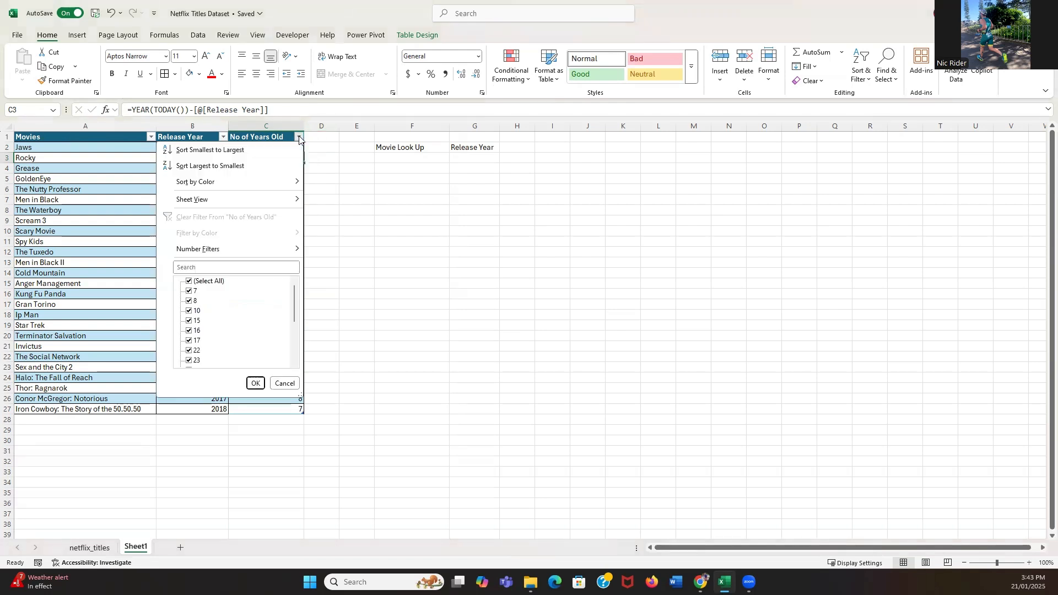
{"action": "left_click", "coordinate": [252, 167]}
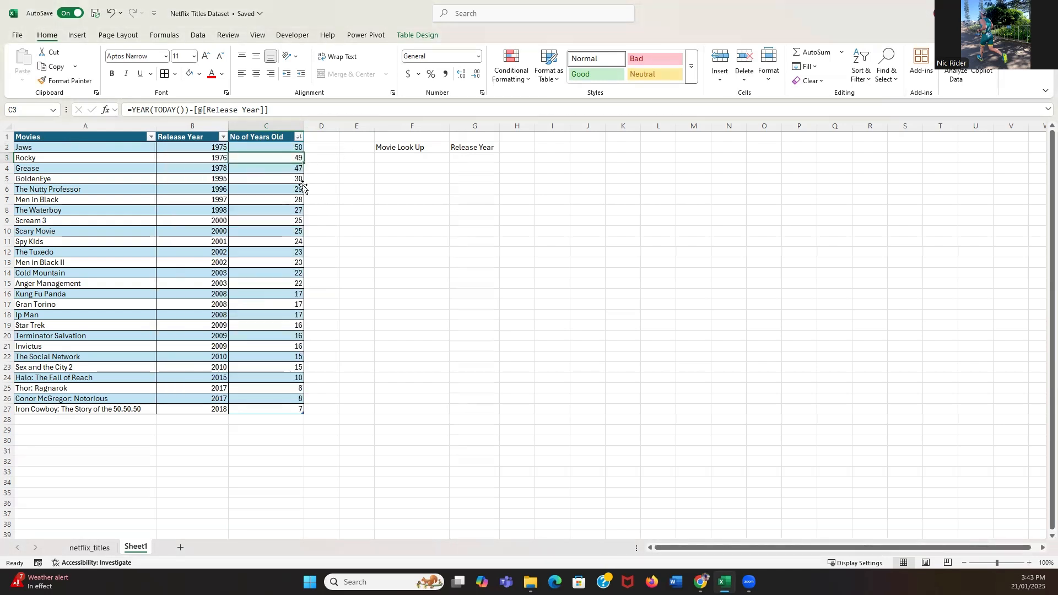
{"action": "left_click", "coordinate": [281, 150]}
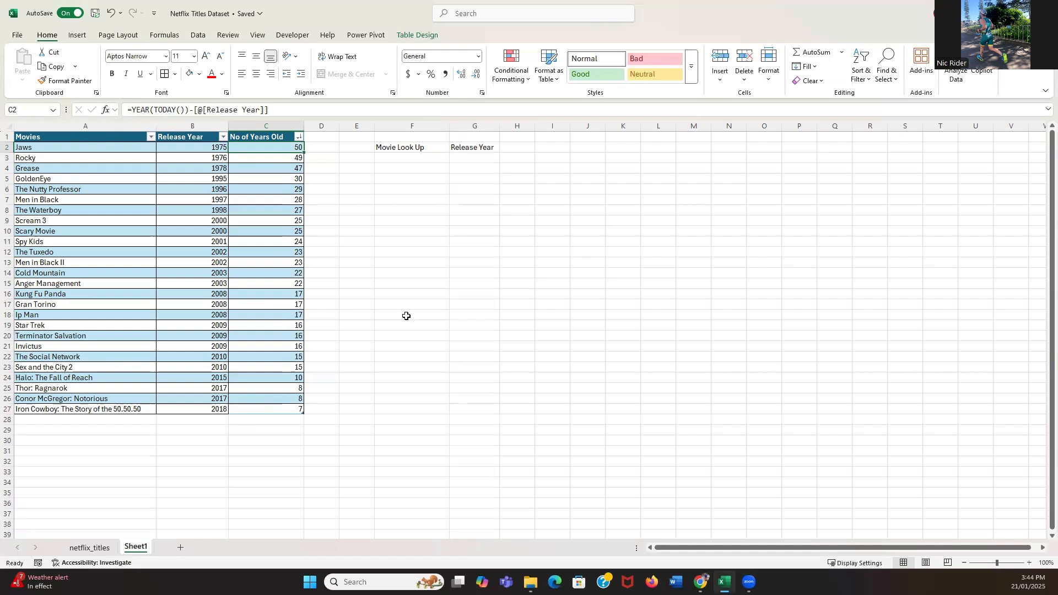
{"action": "left_click", "coordinate": [399, 252]}
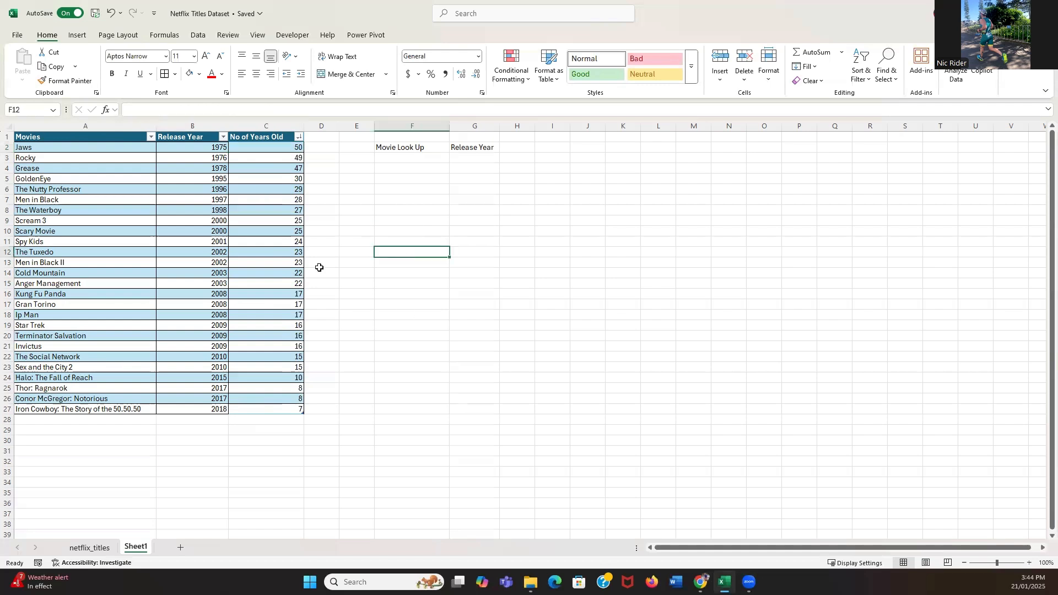
Create a table from the Movie Look Up and Release Year cells F2:G2, treating them as headers, and select its first entry cell.
{"action": "key", "text": "ctrl+t"}
{"action": "left_click_drag", "start_coordinate": [402, 147], "coordinate": [475, 149]}
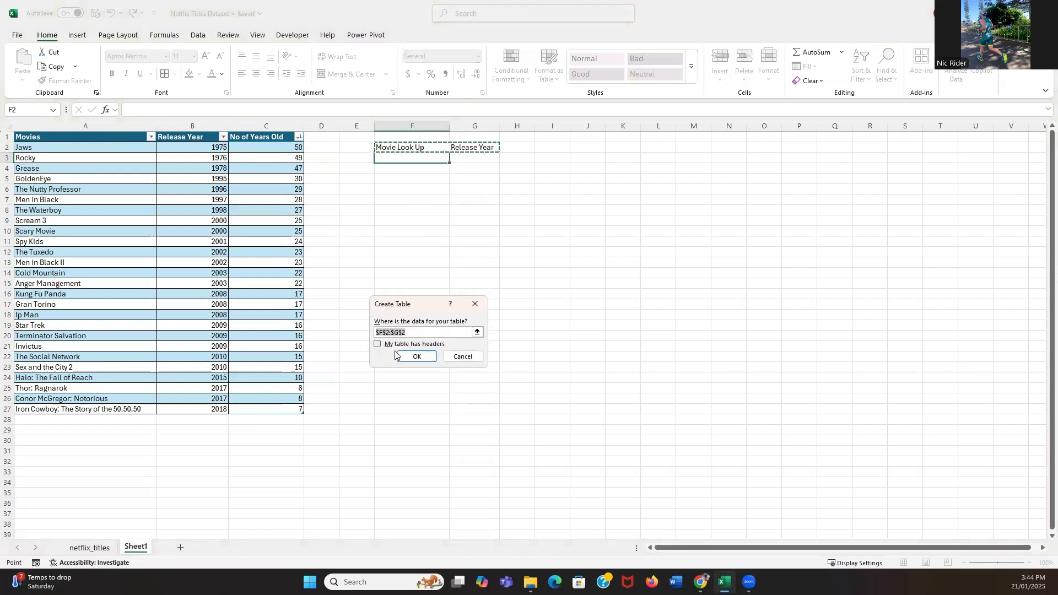
{"action": "left_click", "coordinate": [378, 344]}
{"action": "left_click", "coordinate": [408, 358]}
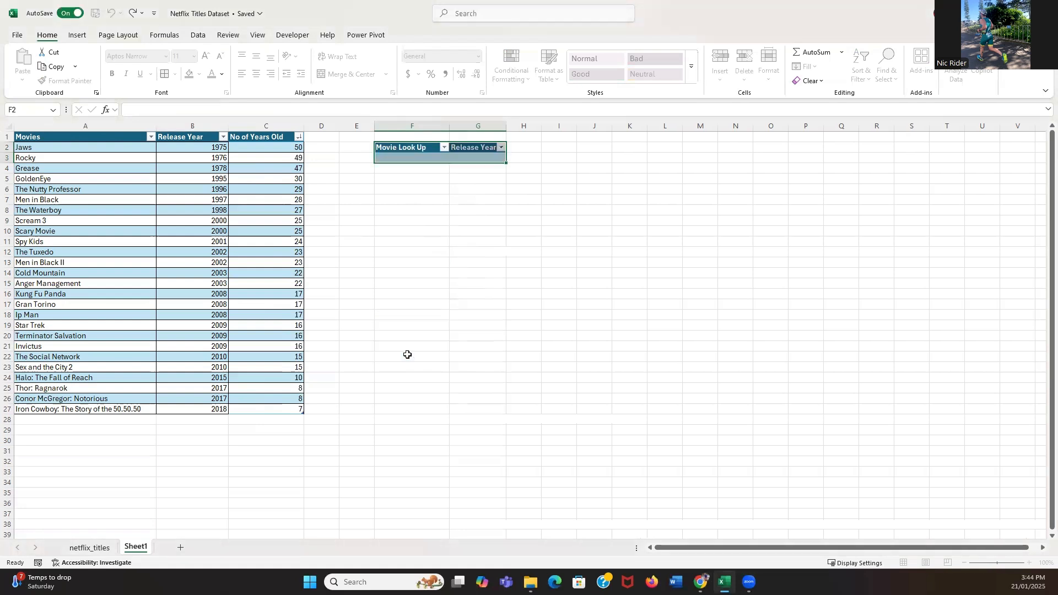
{"action": "left_click", "coordinate": [411, 186]}
{"action": "left_click", "coordinate": [406, 158]}
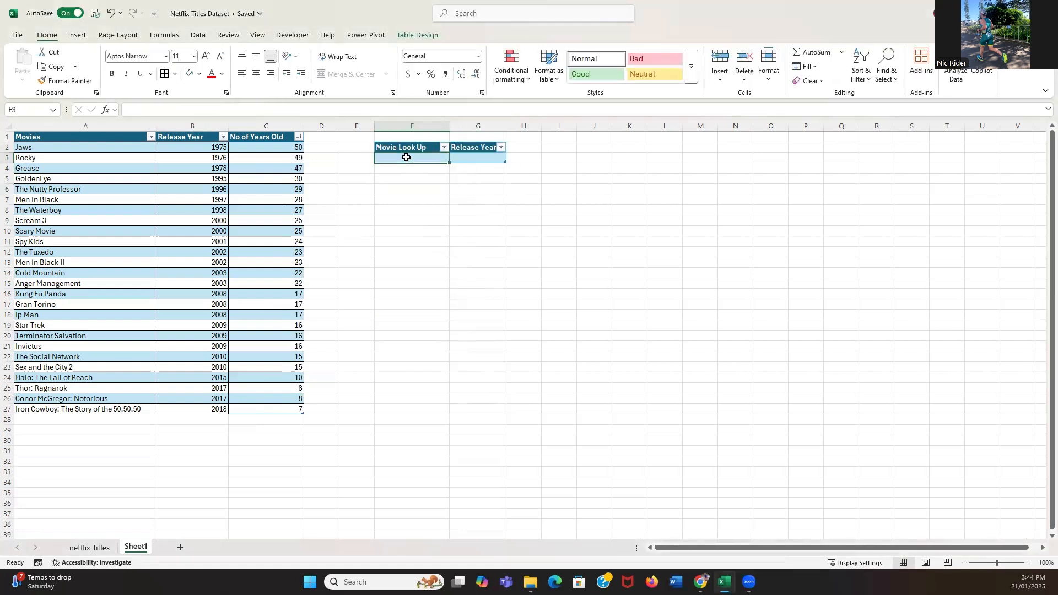
{"action": "left_click", "coordinate": [445, 148]}
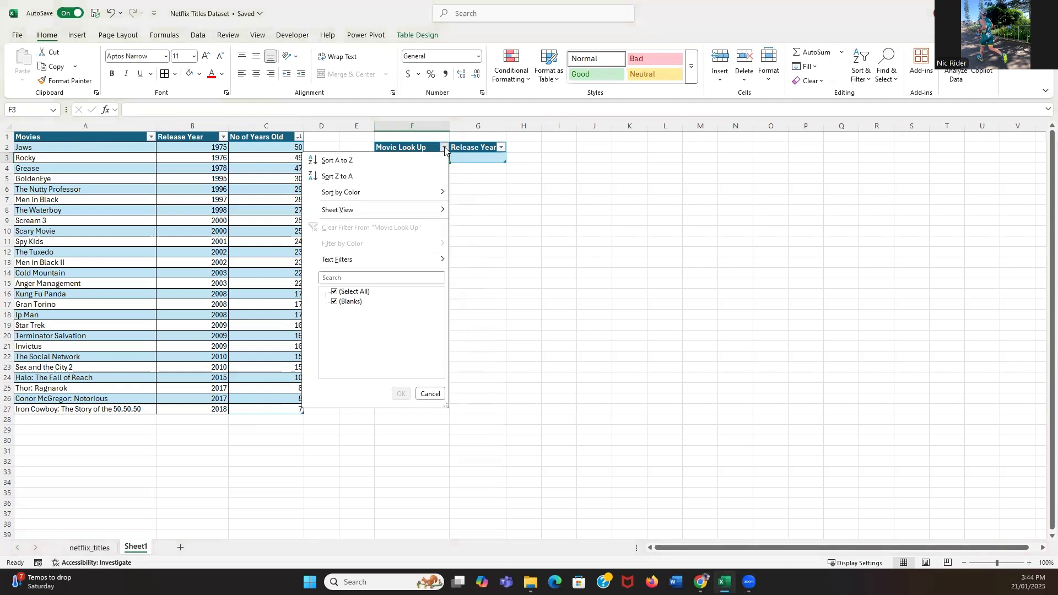
{"action": "left_click", "coordinate": [444, 147]}
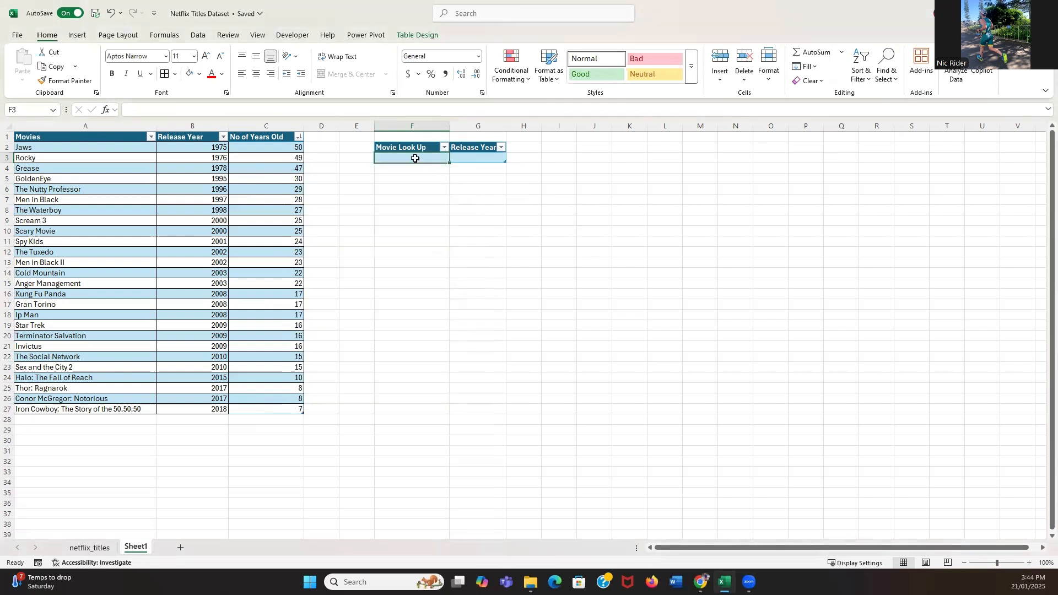
{"action": "left_click", "coordinate": [409, 173]}
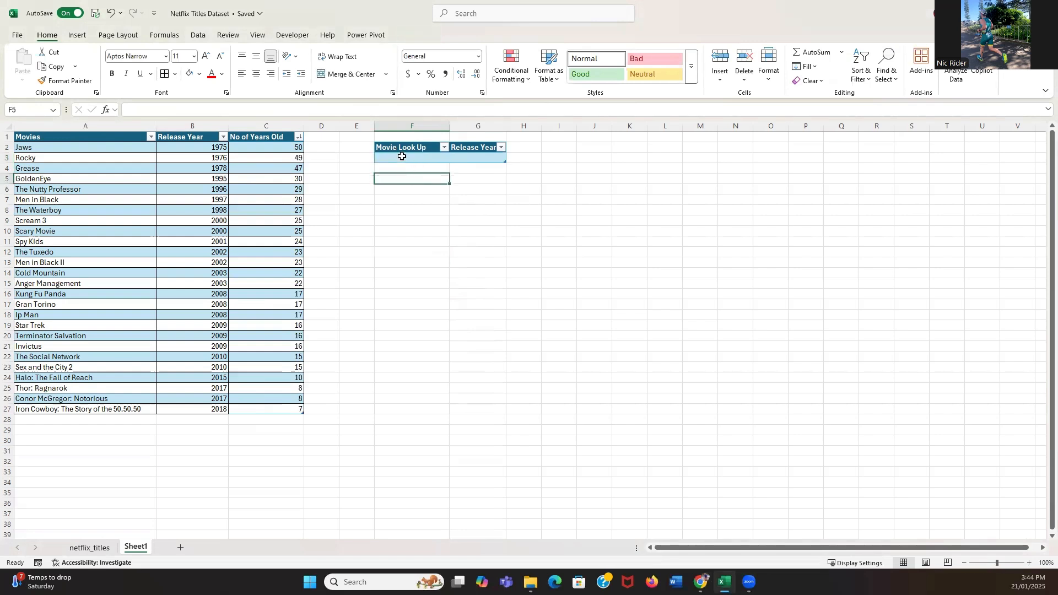
{"action": "left_click", "coordinate": [402, 155]}
{"action": "double_click", "coordinate": [402, 159]}
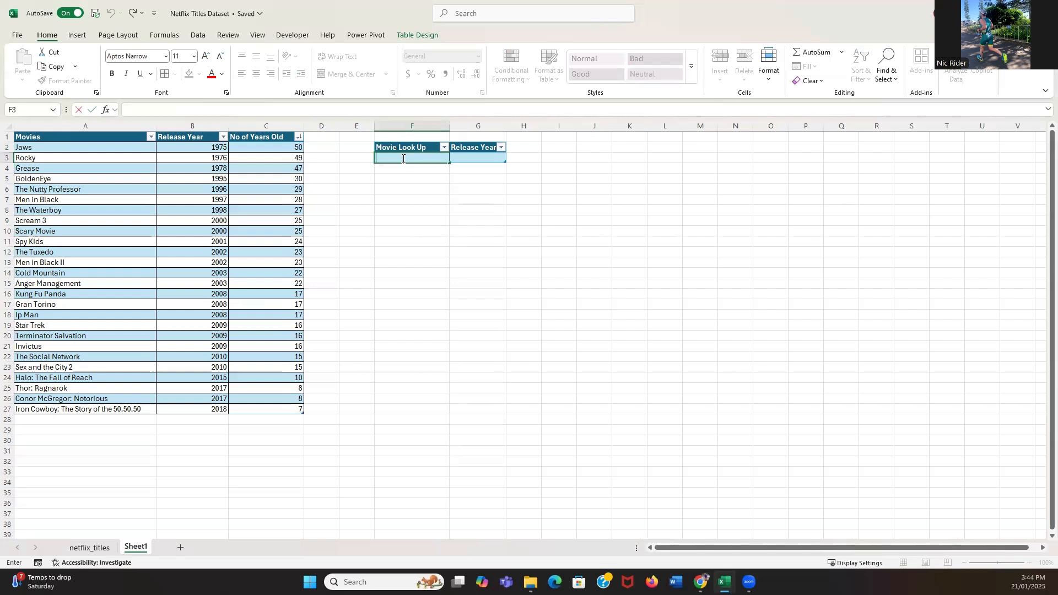
{"action": "left_click", "coordinate": [562, 188]}
{"action": "left_click", "coordinate": [431, 158]}
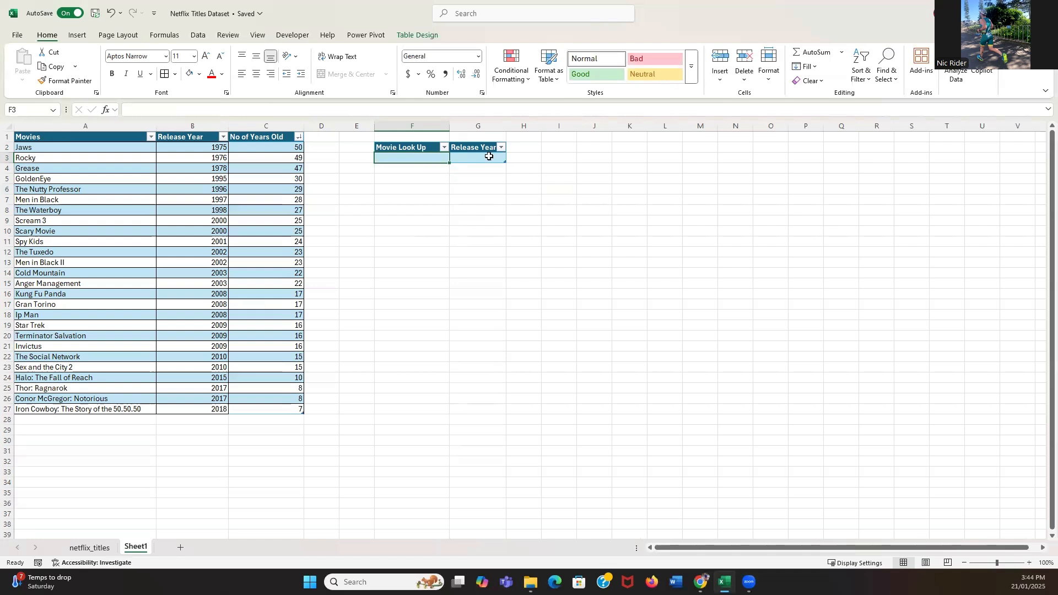
Widen column G slightly to fit its Release Year header, and enter Jaws in the first Movie Look Up cell.
{"action": "left_click_drag", "start_coordinate": [507, 126], "coordinate": [515, 125]}
{"action": "left_click", "coordinate": [563, 189]}
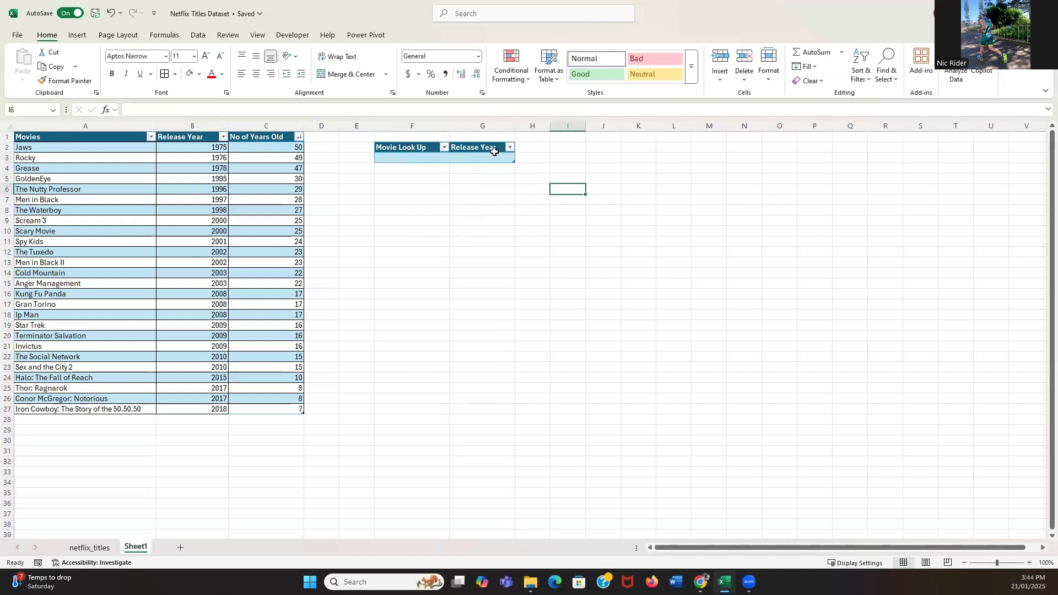
{"action": "left_click", "coordinate": [434, 157]}
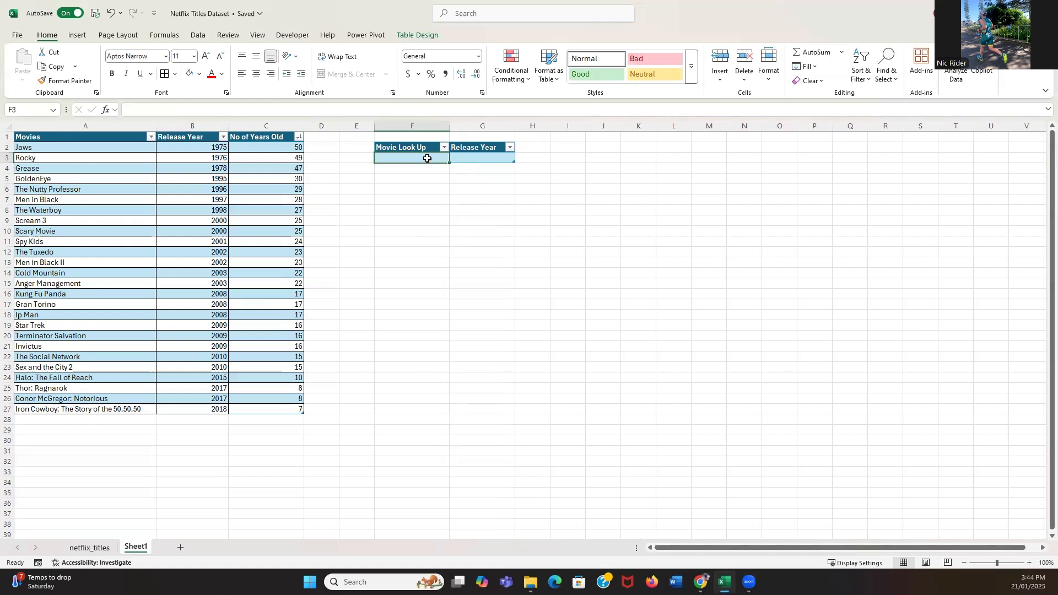
{"action": "type", "text": "J"}
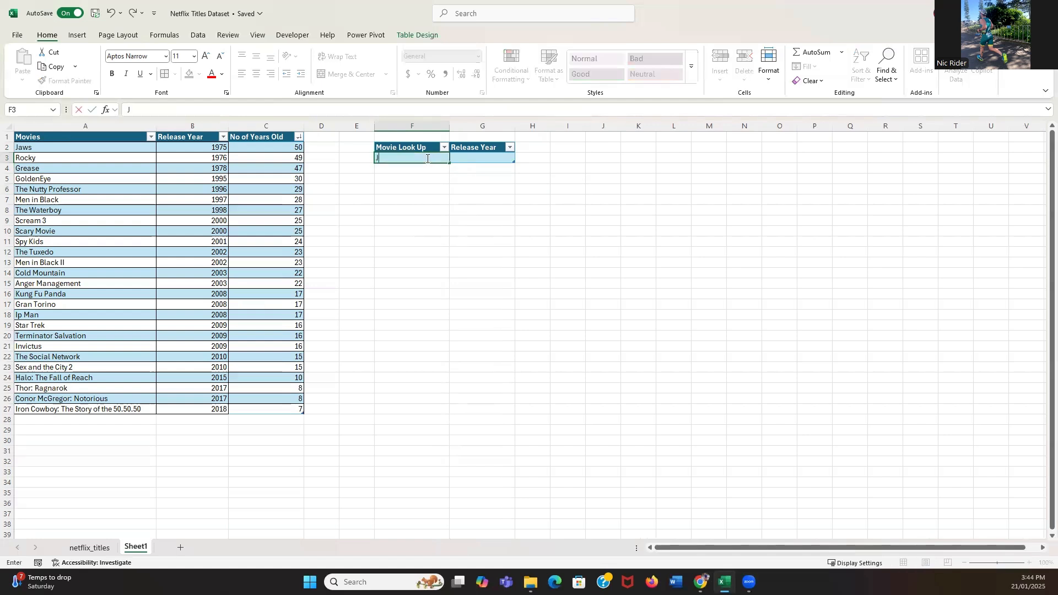
{"action": "type", "text": "aws"}
{"action": "left_click", "coordinate": [420, 220]}
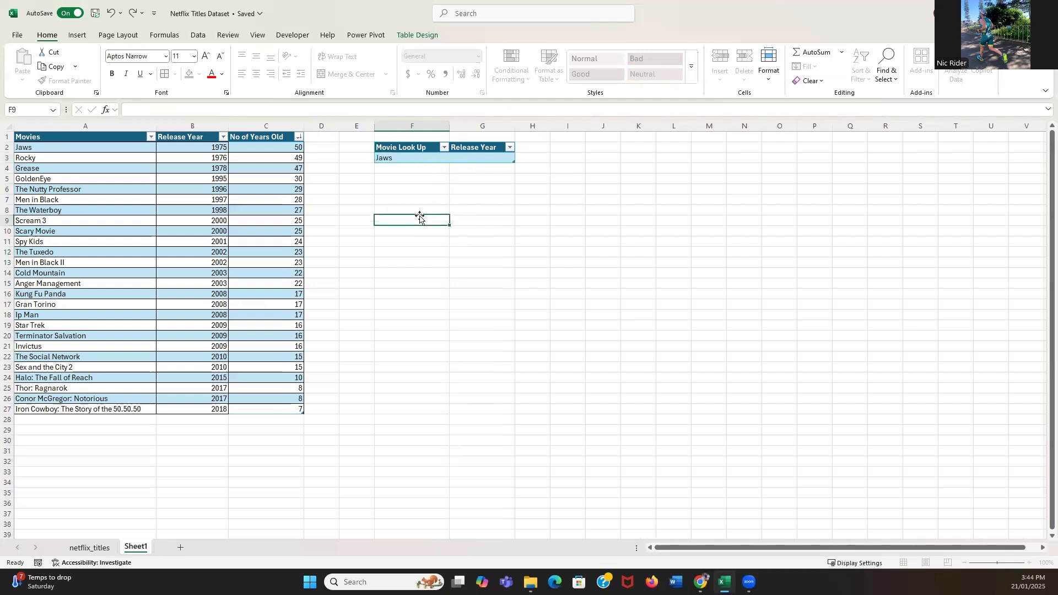
Start an XLOOKUP formula in G3 with the row's Movie Look Up cell as lookup value and column A as lookup array.
{"action": "left_click", "coordinate": [410, 159]}
{"action": "left_click", "coordinate": [464, 159]}
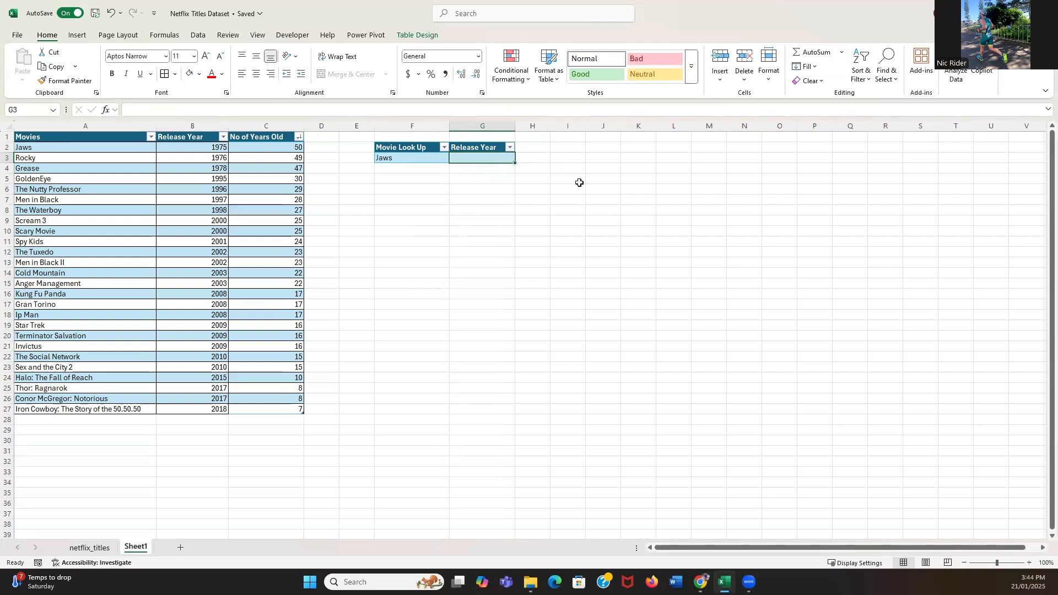
{"action": "type", "text": "=xlook"}
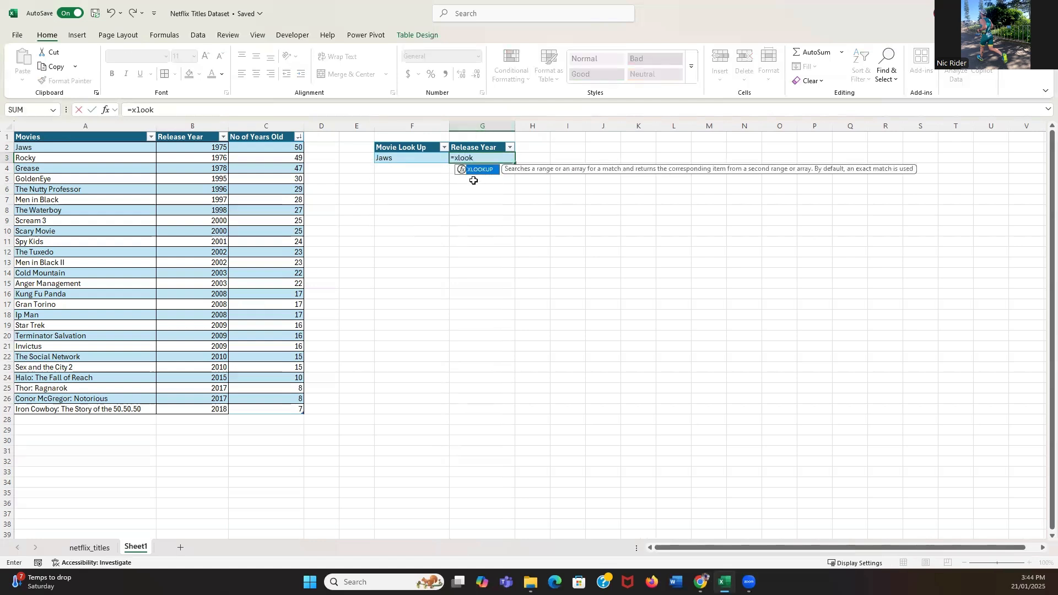
{"action": "double_click", "coordinate": [474, 172]}
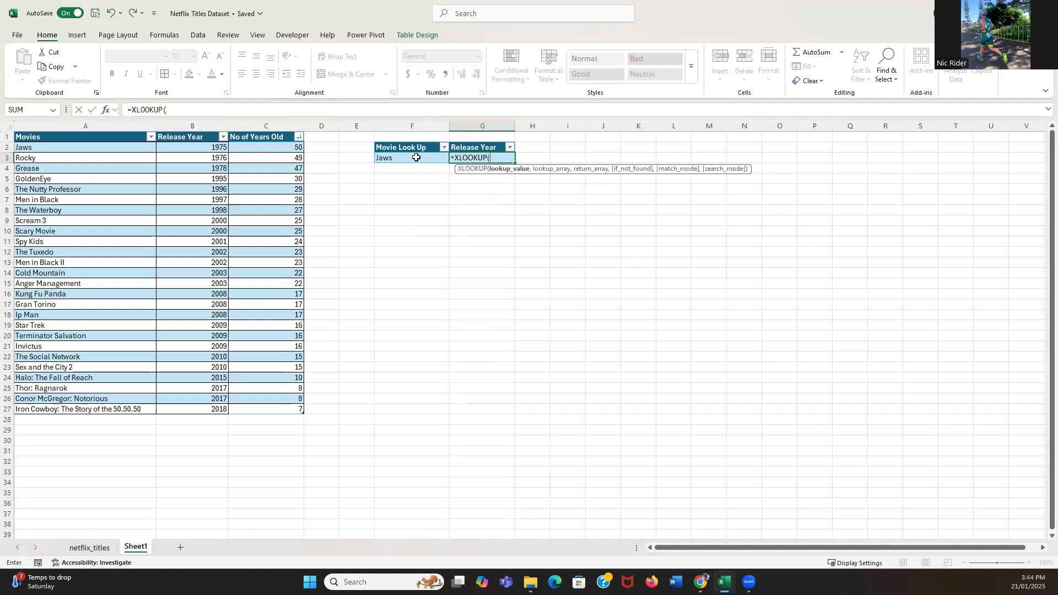
{"action": "left_click", "coordinate": [414, 158]}
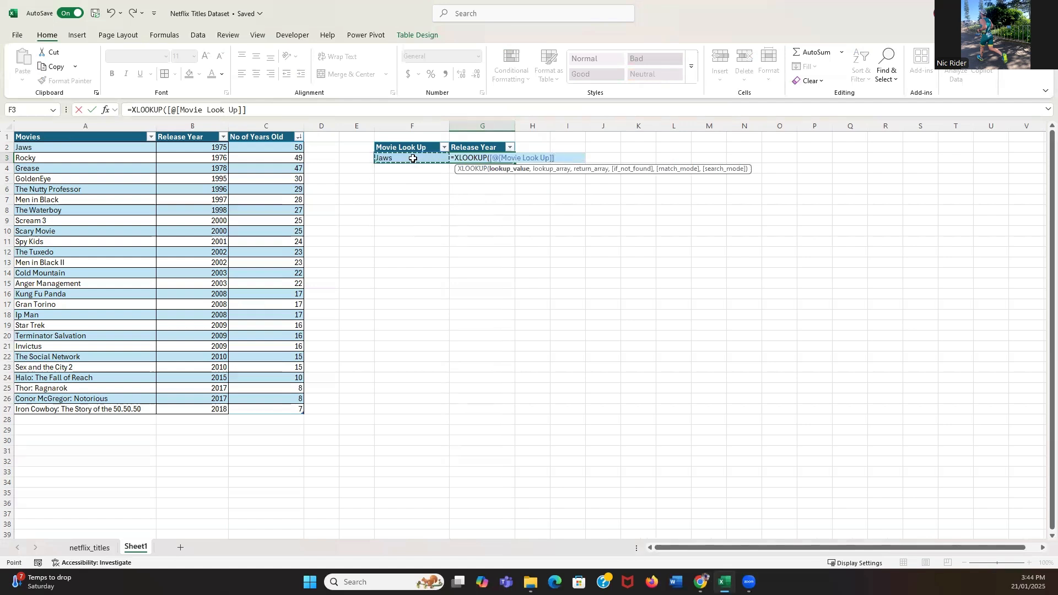
{"action": "type", "text": ","}
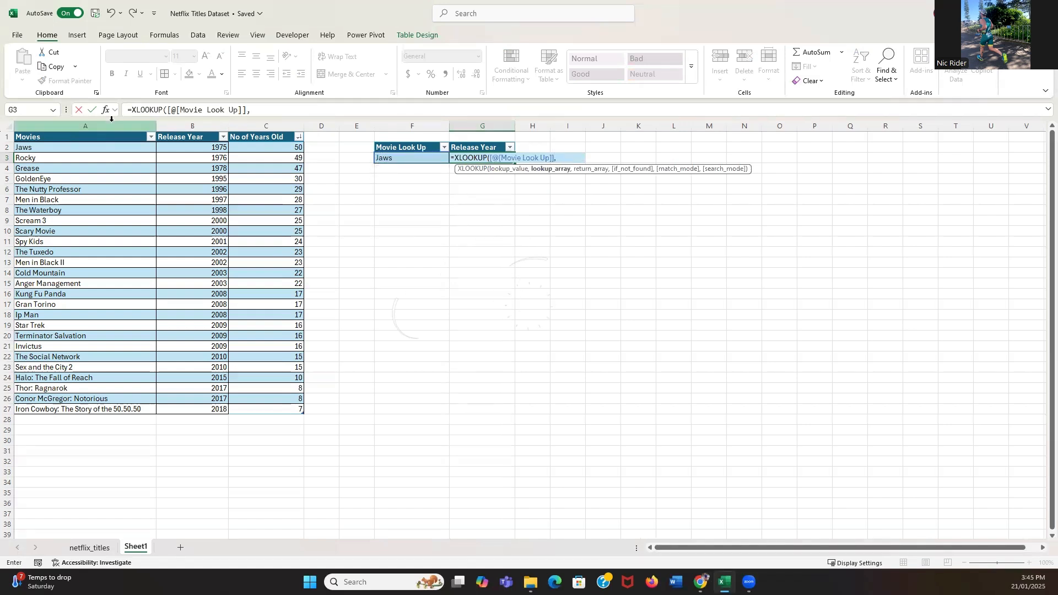
{"action": "left_click", "coordinate": [86, 126]}
{"action": "left_click", "coordinate": [288, 107]}
{"action": "type", "text": ","}
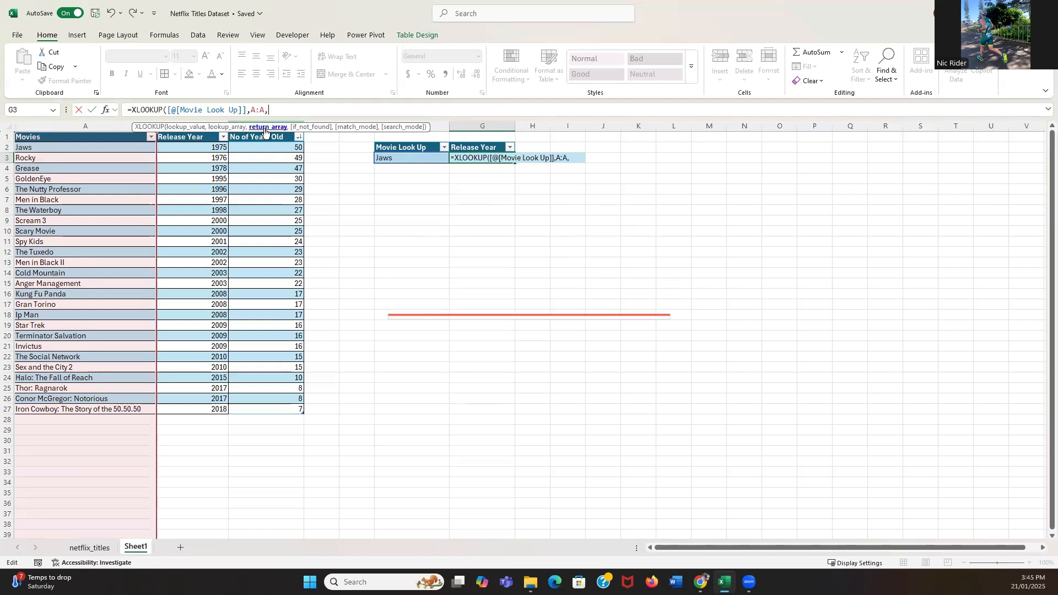
Add column B as the return array and complete the formula as =XLOOKUP([@[Movie Look Up]],A:A,B:B).
{"action": "left_click_drag", "start_coordinate": [333, 123], "coordinate": [598, 57]}
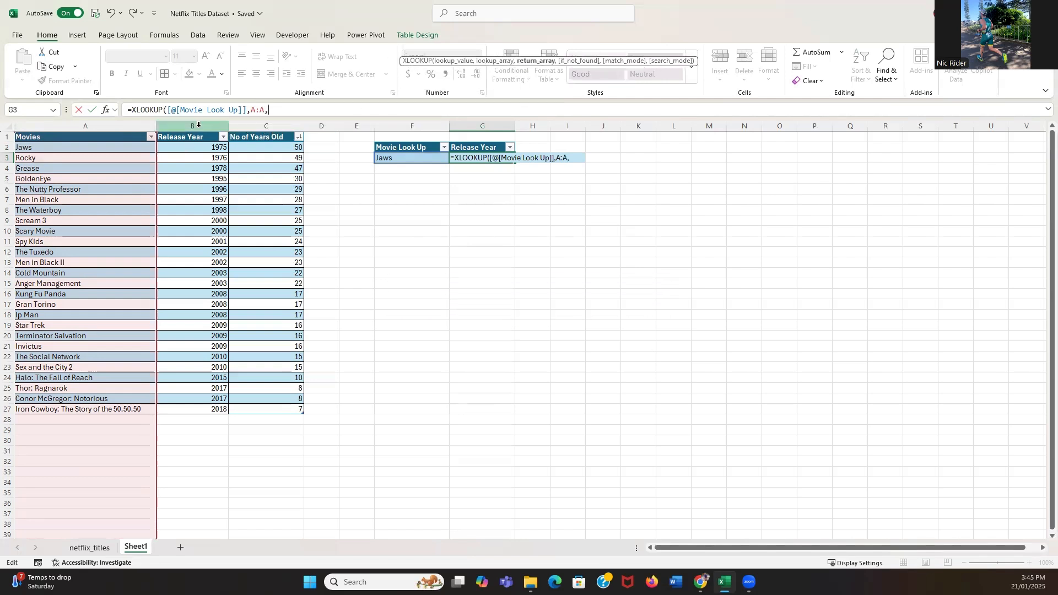
{"action": "left_click", "coordinate": [192, 126]}
{"action": "left_click", "coordinate": [295, 110]}
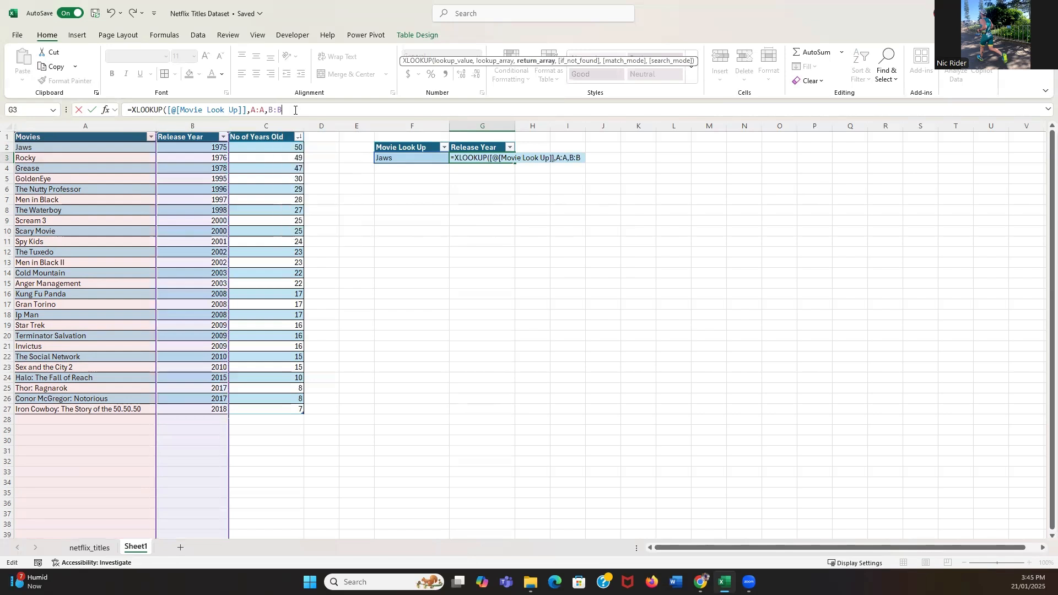
{"action": "type", "text": ")"}
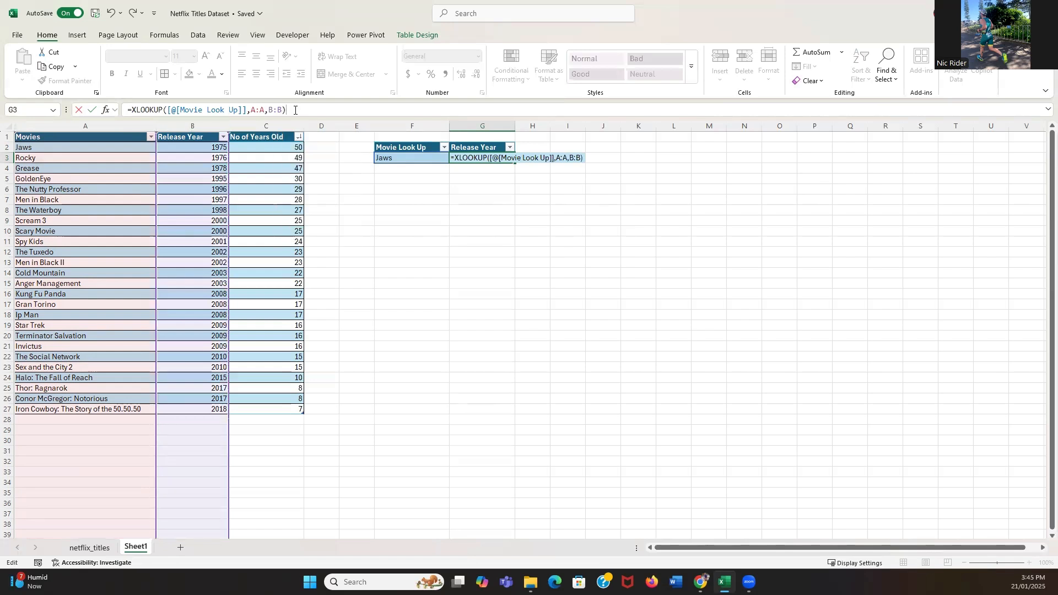
{"action": "key", "text": "Return"}
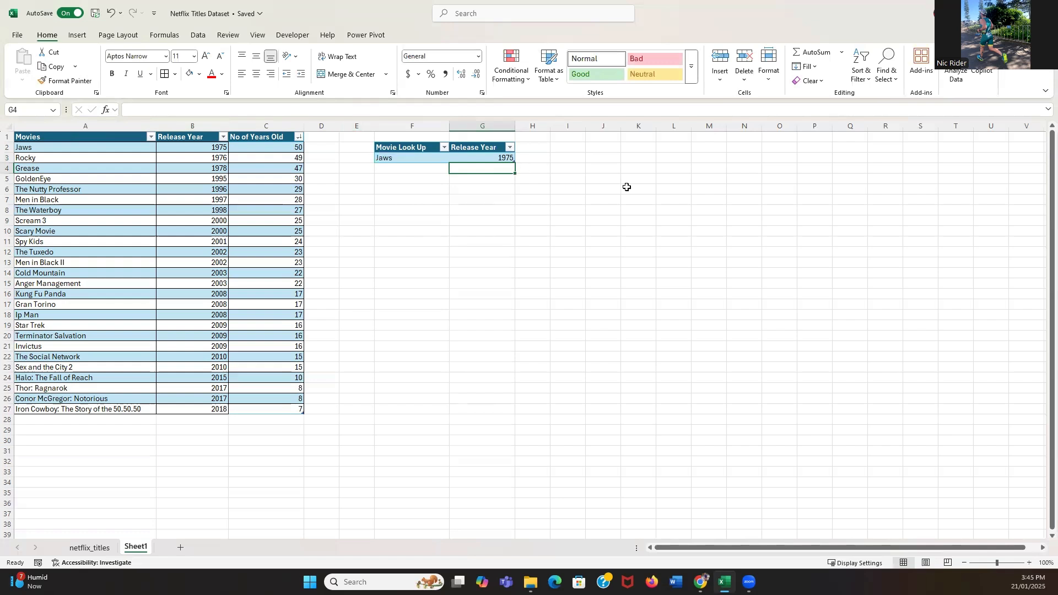
{"action": "left_click", "coordinate": [507, 158]}
Apply List data validation to the Movie Look Up cell F3, using the movie titles =$A$2:$A$27 as the source.
{"action": "left_click", "coordinate": [435, 157]}
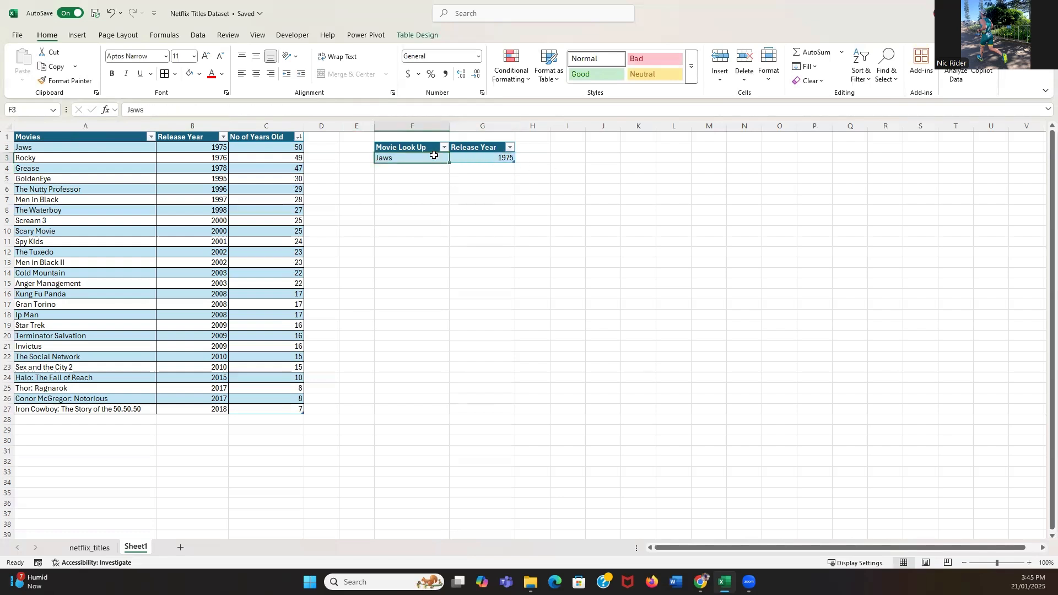
{"action": "left_click", "coordinate": [197, 35]}
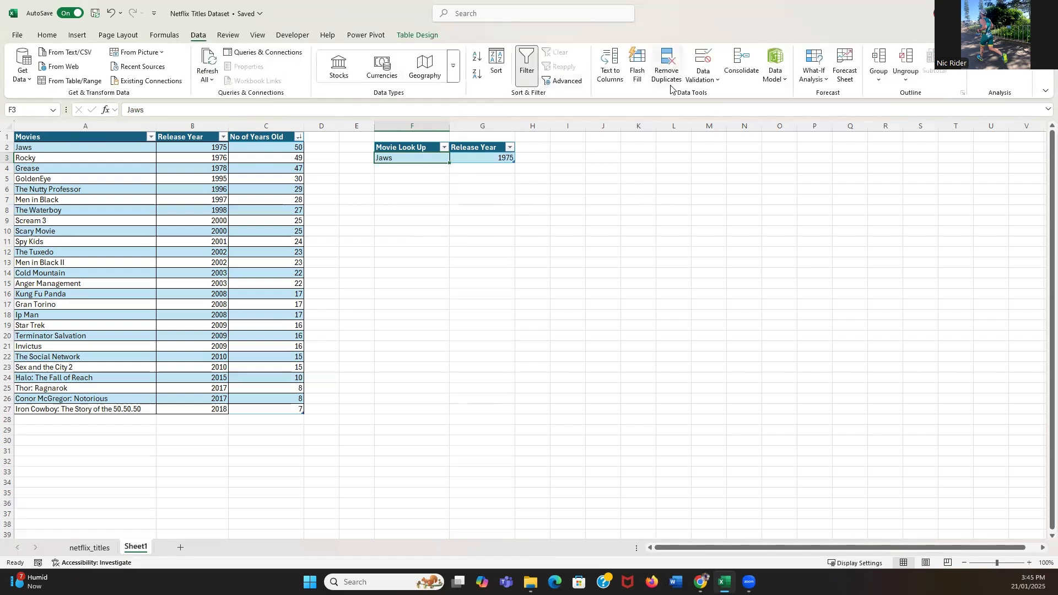
{"action": "left_click", "coordinate": [698, 84]}
{"action": "left_click", "coordinate": [715, 95]}
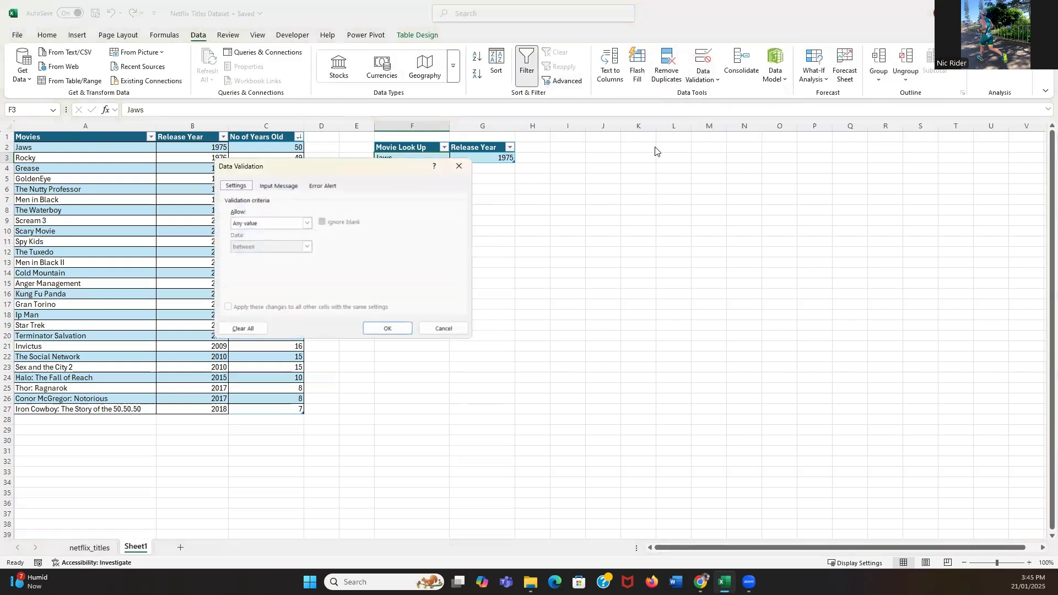
{"action": "left_click", "coordinate": [307, 223]}
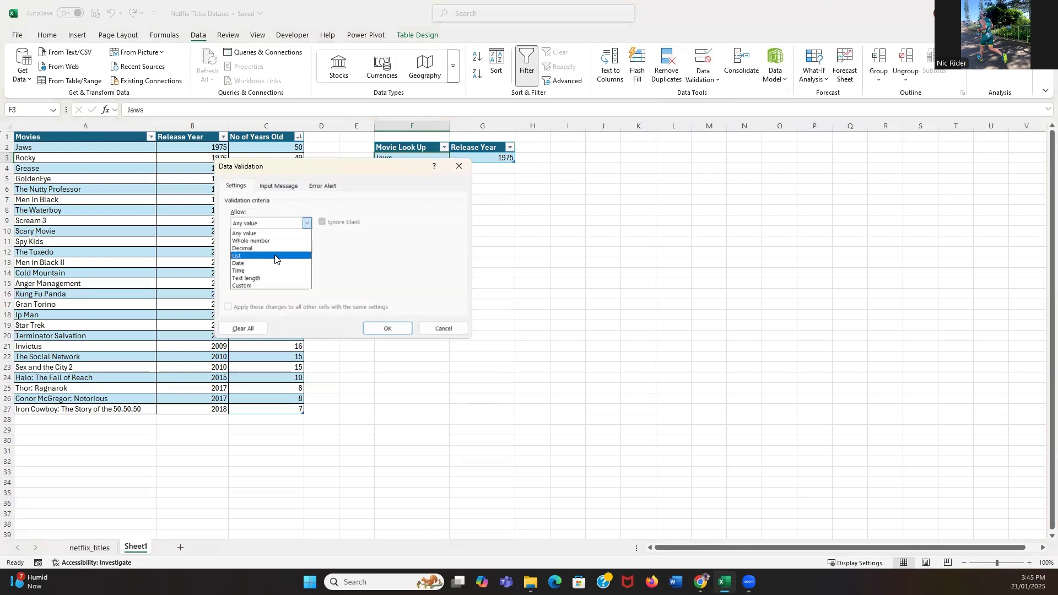
{"action": "left_click", "coordinate": [276, 257]}
{"action": "left_click", "coordinate": [270, 269]}
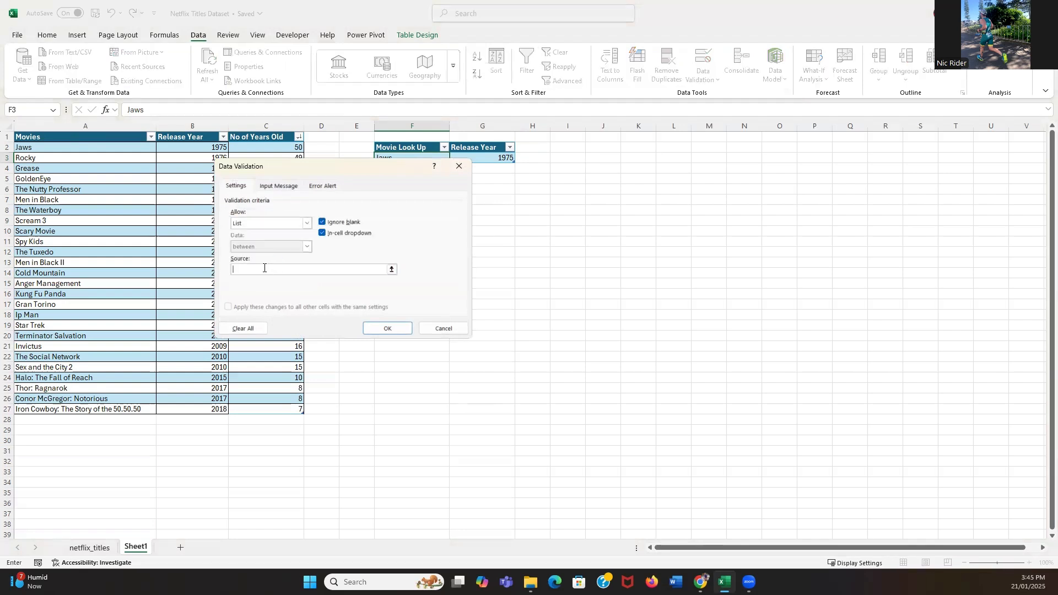
{"action": "left_click", "coordinate": [47, 148]}
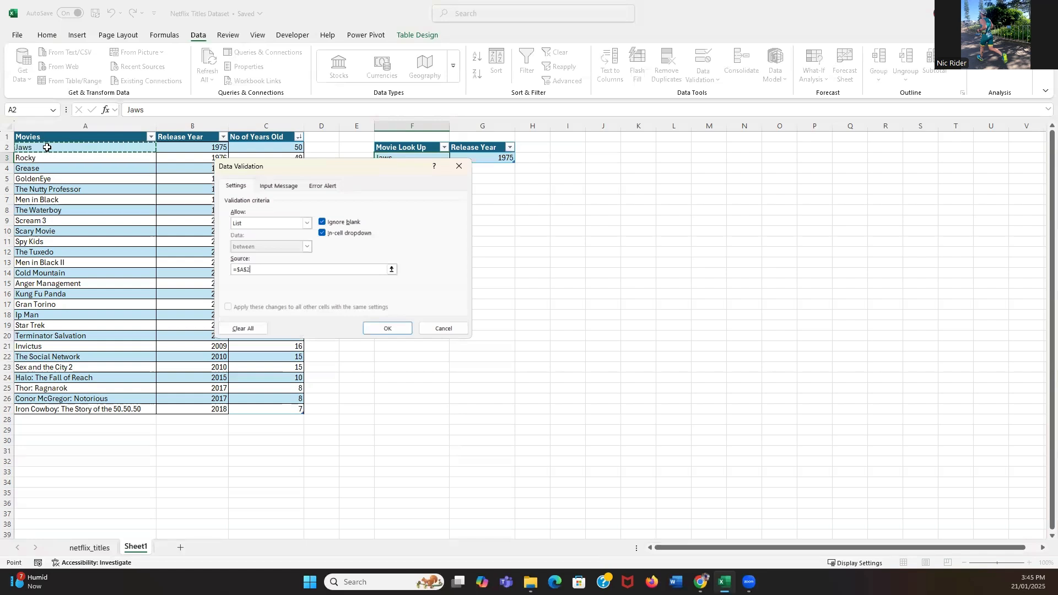
{"action": "key", "text": "ctrl+shift+Down"}
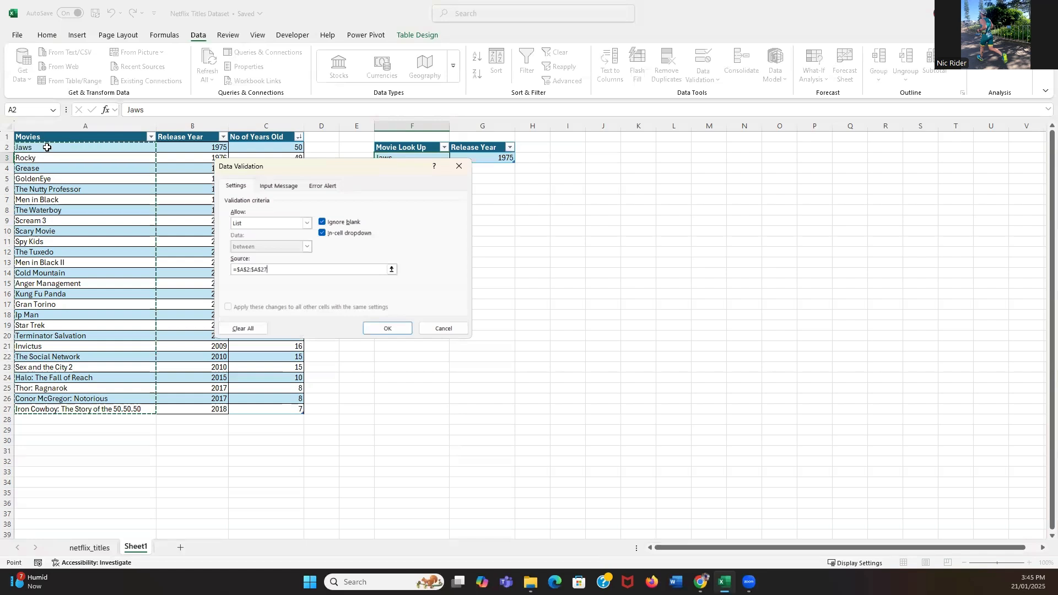
{"action": "left_click", "coordinate": [383, 327]}
Test the Movie Look Up cell's in-cell list by choosing GoldenEye and Scary Movie in turn.
{"action": "left_click", "coordinate": [455, 158]}
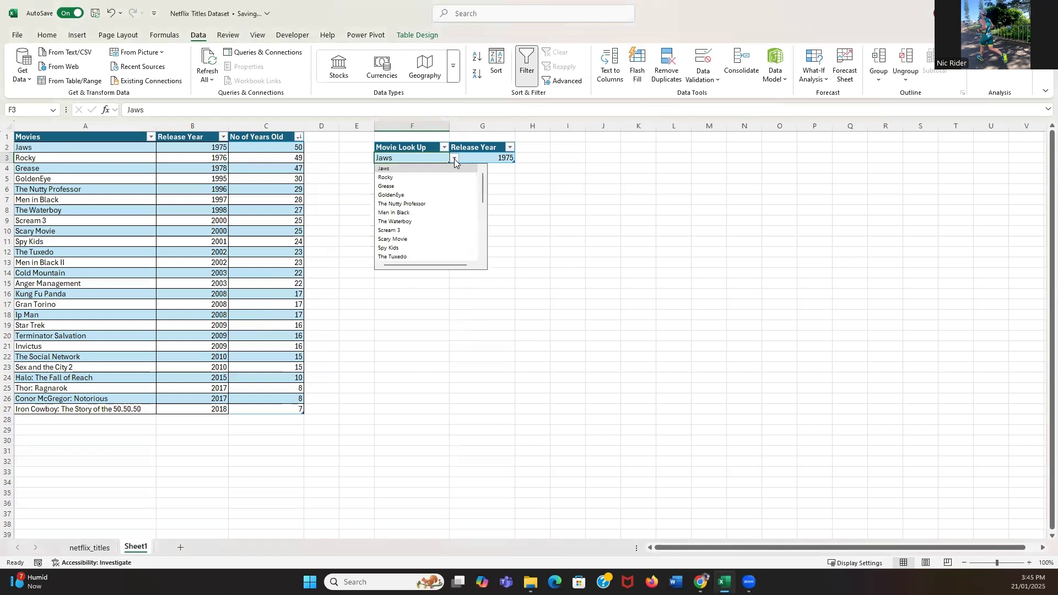
{"action": "left_click", "coordinate": [429, 195]}
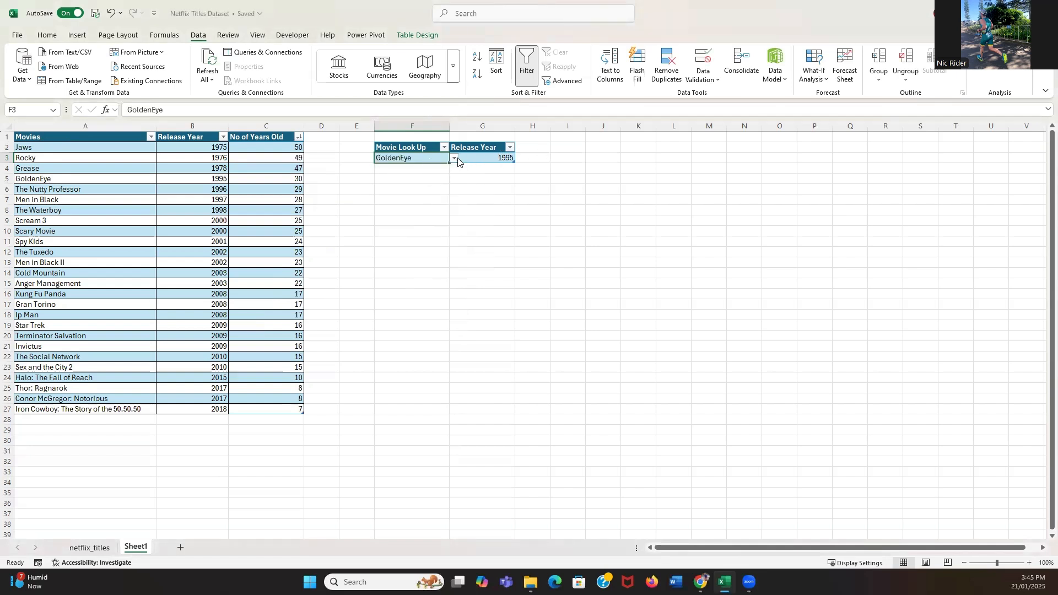
{"action": "left_click", "coordinate": [456, 159]}
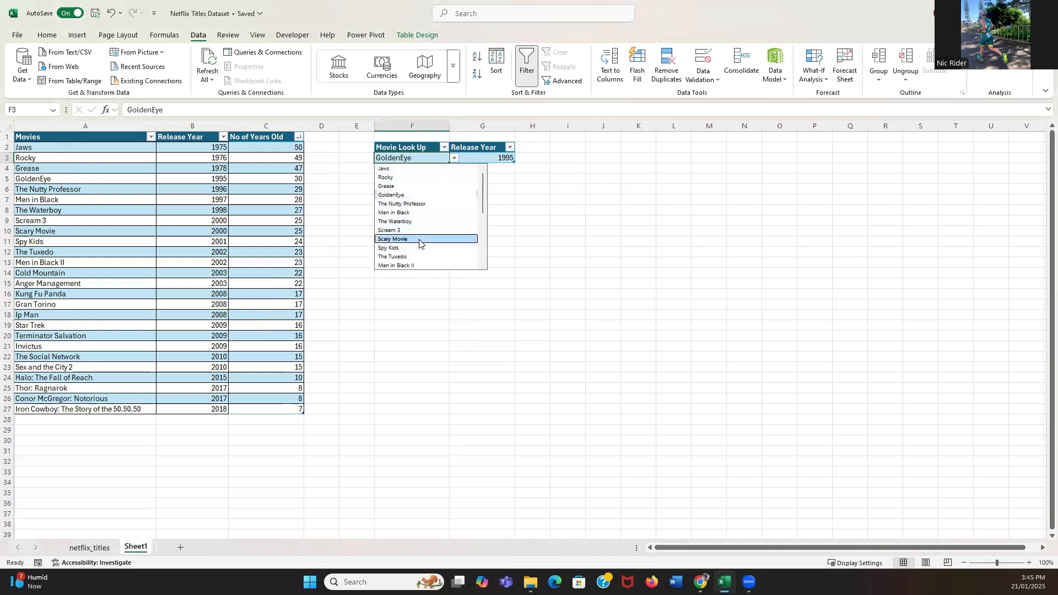
{"action": "left_click", "coordinate": [419, 240]}
{"action": "left_click", "coordinate": [568, 189]}
Choose The Nutty Professor from the in-cell list of the Movie Look Up cell F3.
{"action": "left_click", "coordinate": [439, 159]}
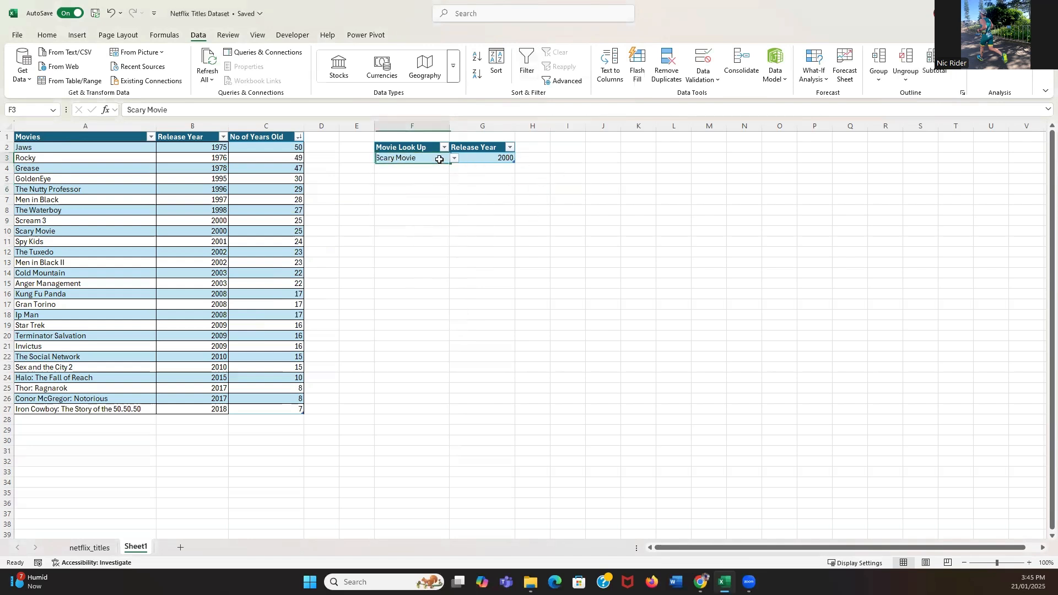
{"action": "left_click", "coordinate": [454, 159]}
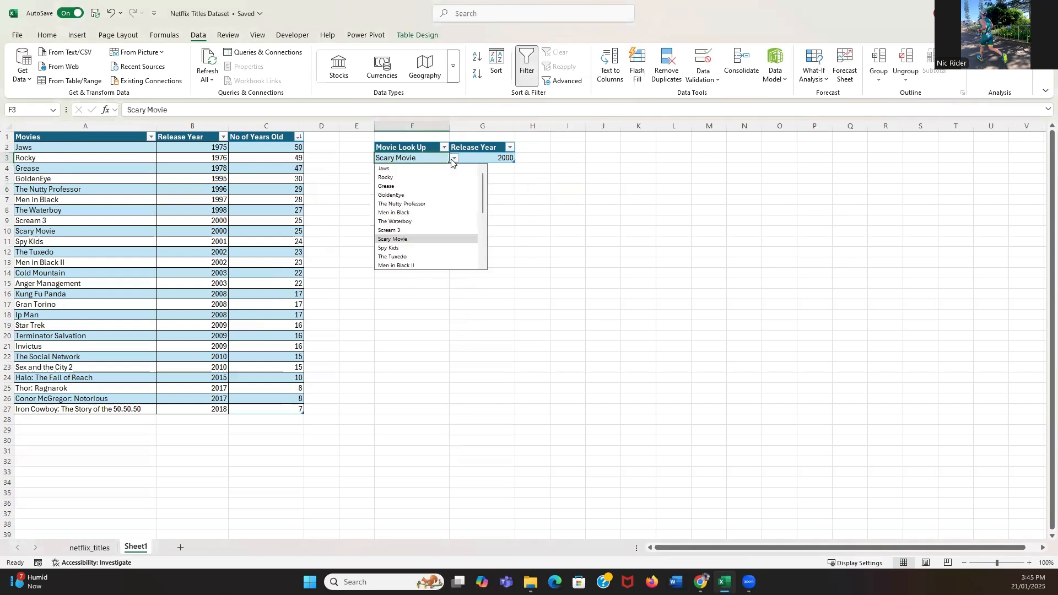
{"action": "left_click", "coordinate": [446, 204]}
{"action": "left_click", "coordinate": [673, 201]}
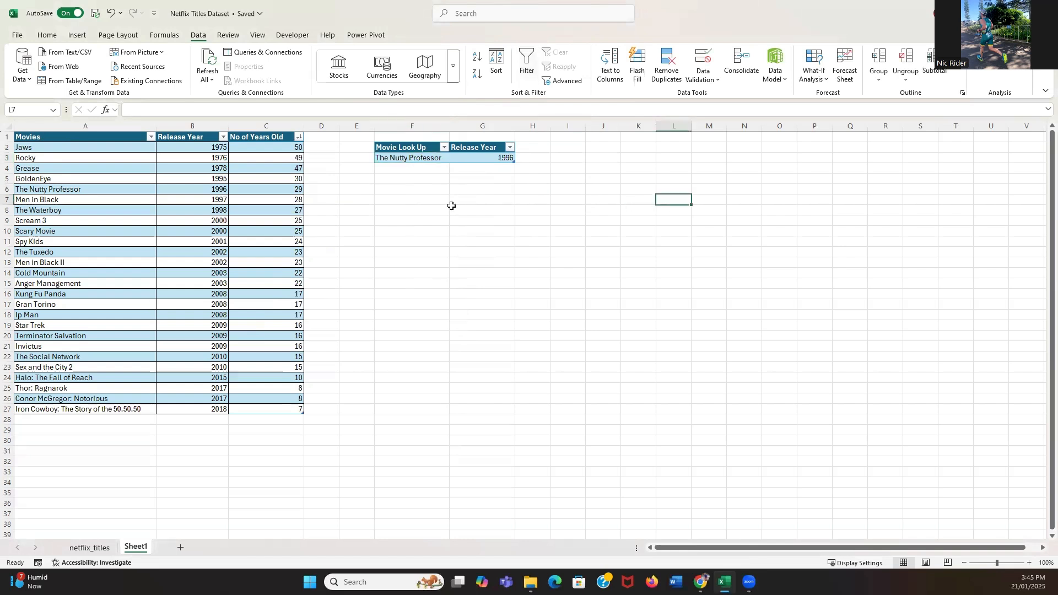
{"action": "left_click", "coordinate": [351, 182]}
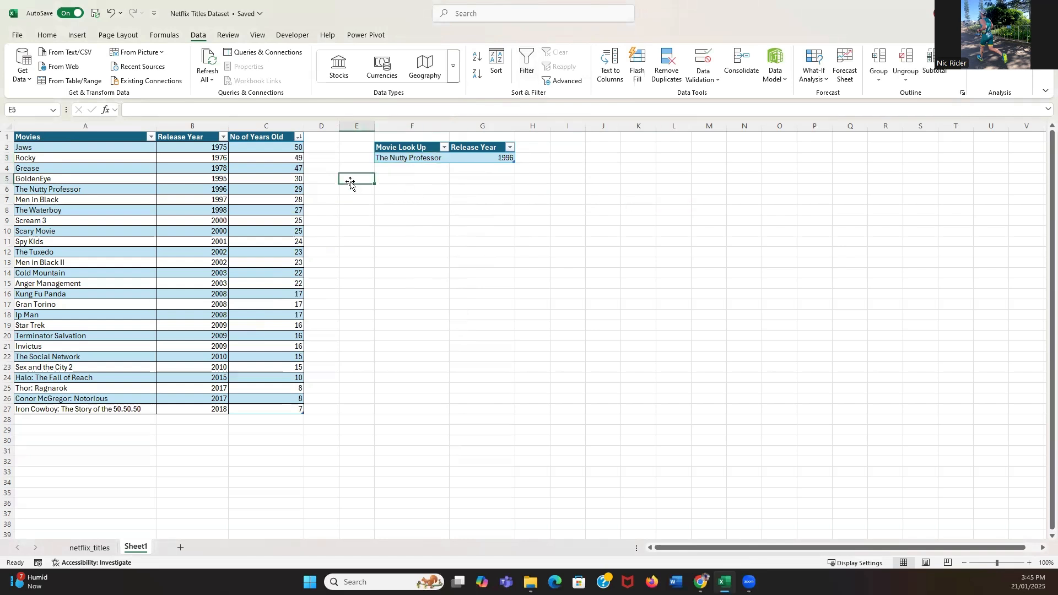
{"action": "left_click", "coordinate": [609, 155]}
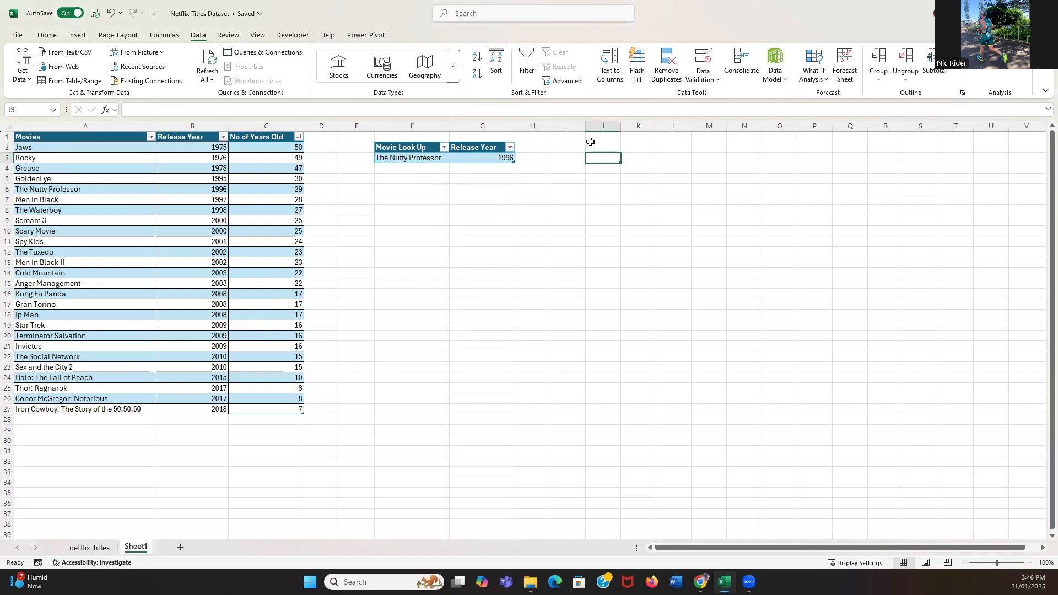
{"action": "left_click", "coordinate": [598, 146]}
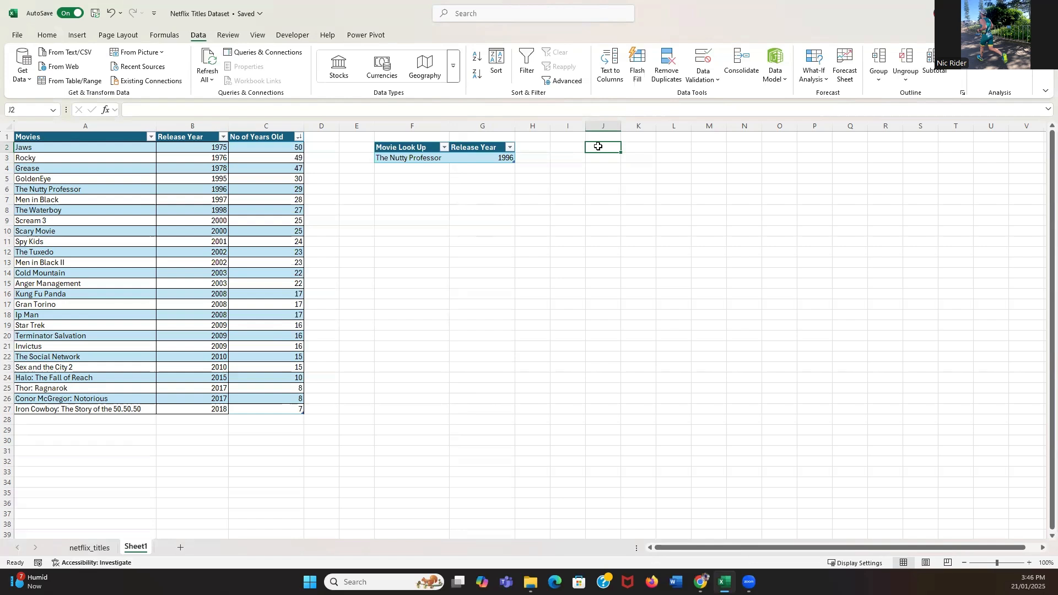
{"action": "left_click", "coordinate": [47, 34]}
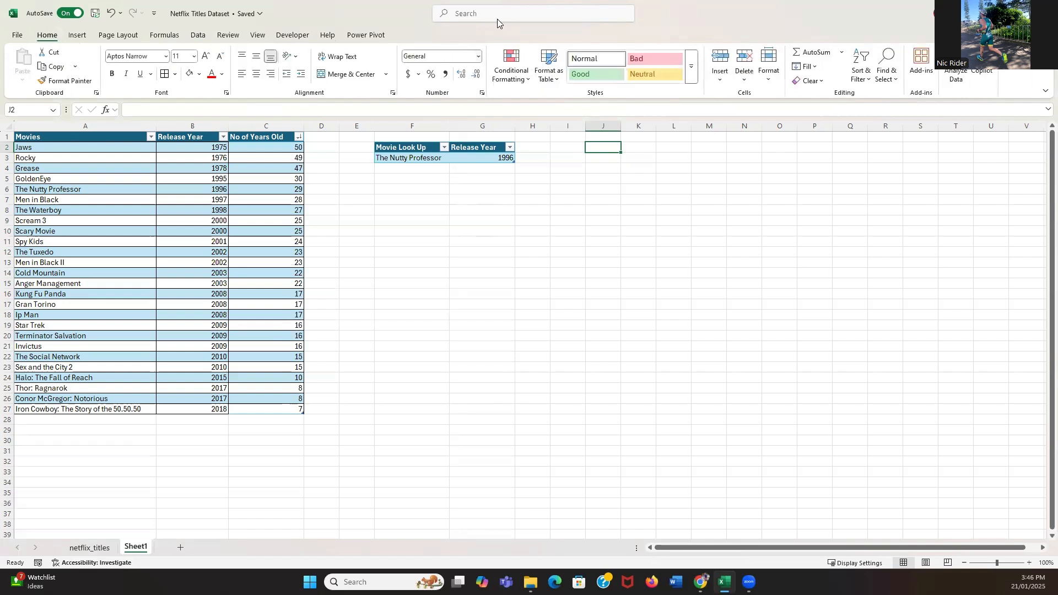
{"action": "left_click", "coordinate": [711, 19]}
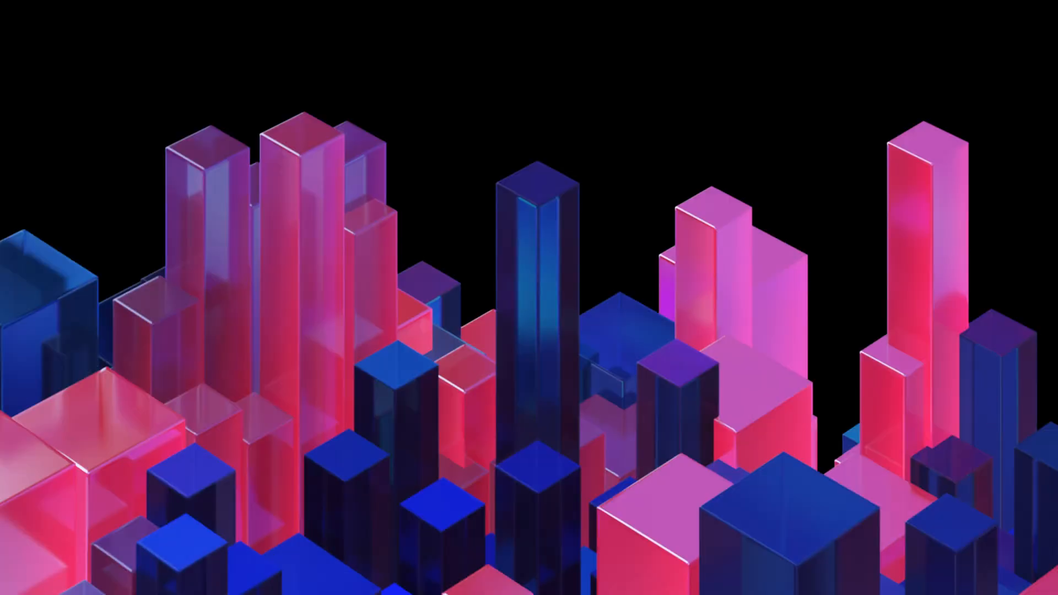